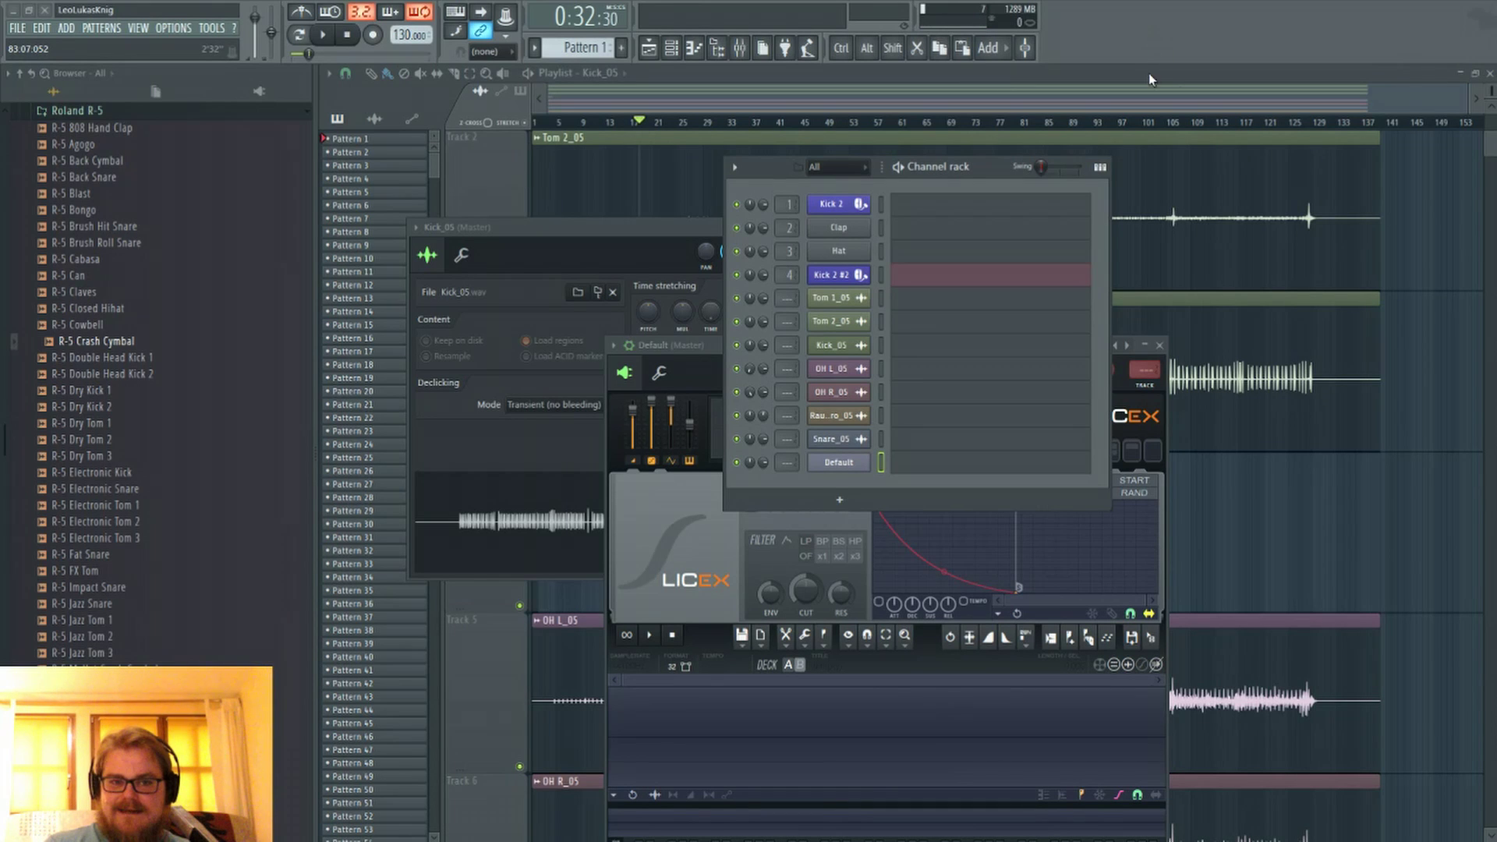
Step: Clear the floating windows and play the drum tracks from about bar 15
key("F12")
scroll(1216, 437, "down", 2)
scroll(1213, 417, "down", 4)
scroll(608, 352, "up", 7)
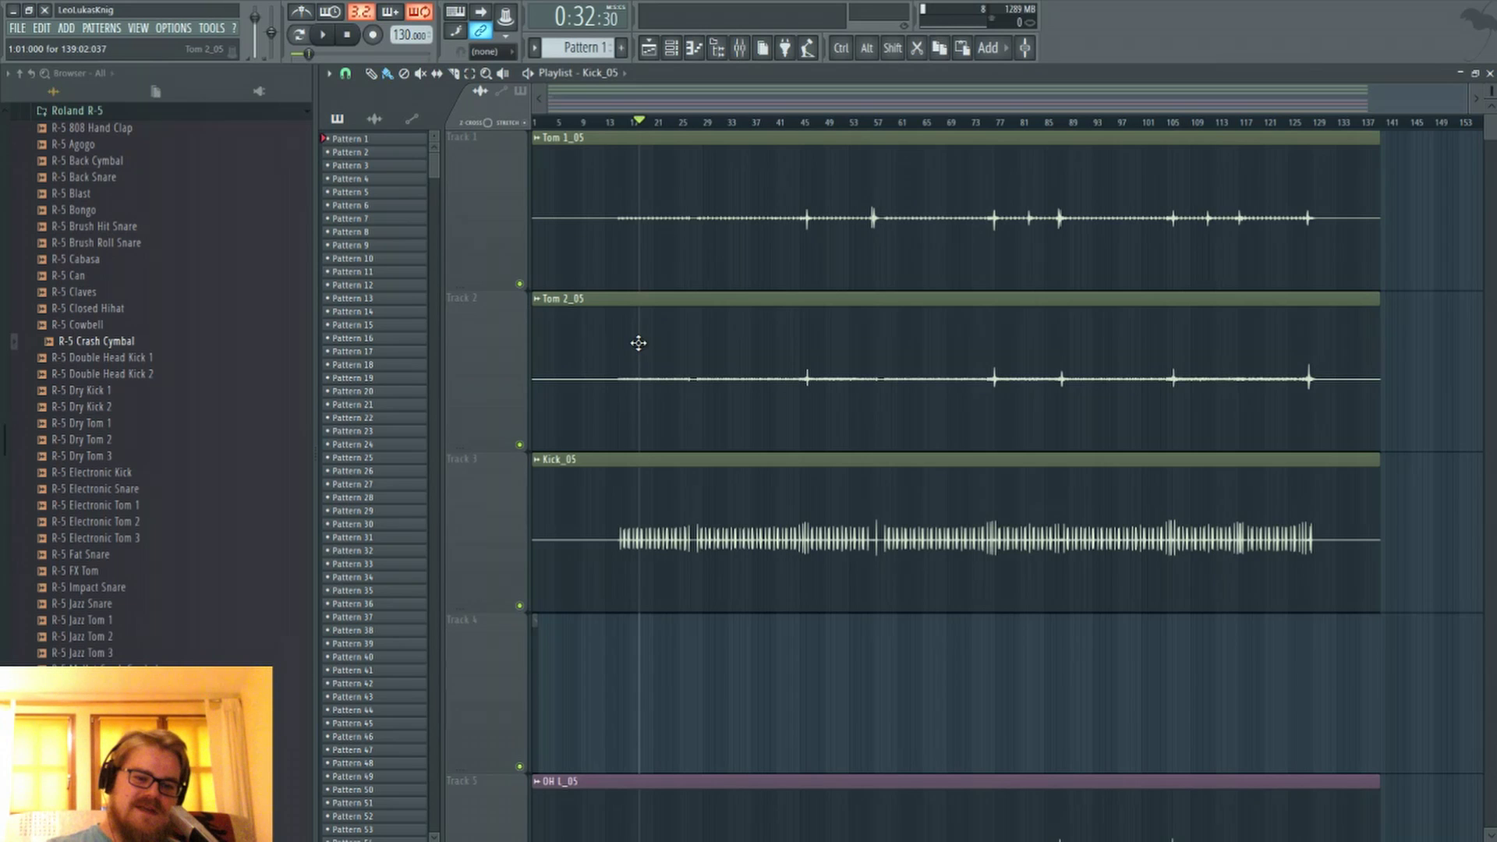
left_click(621, 125)
key("space")
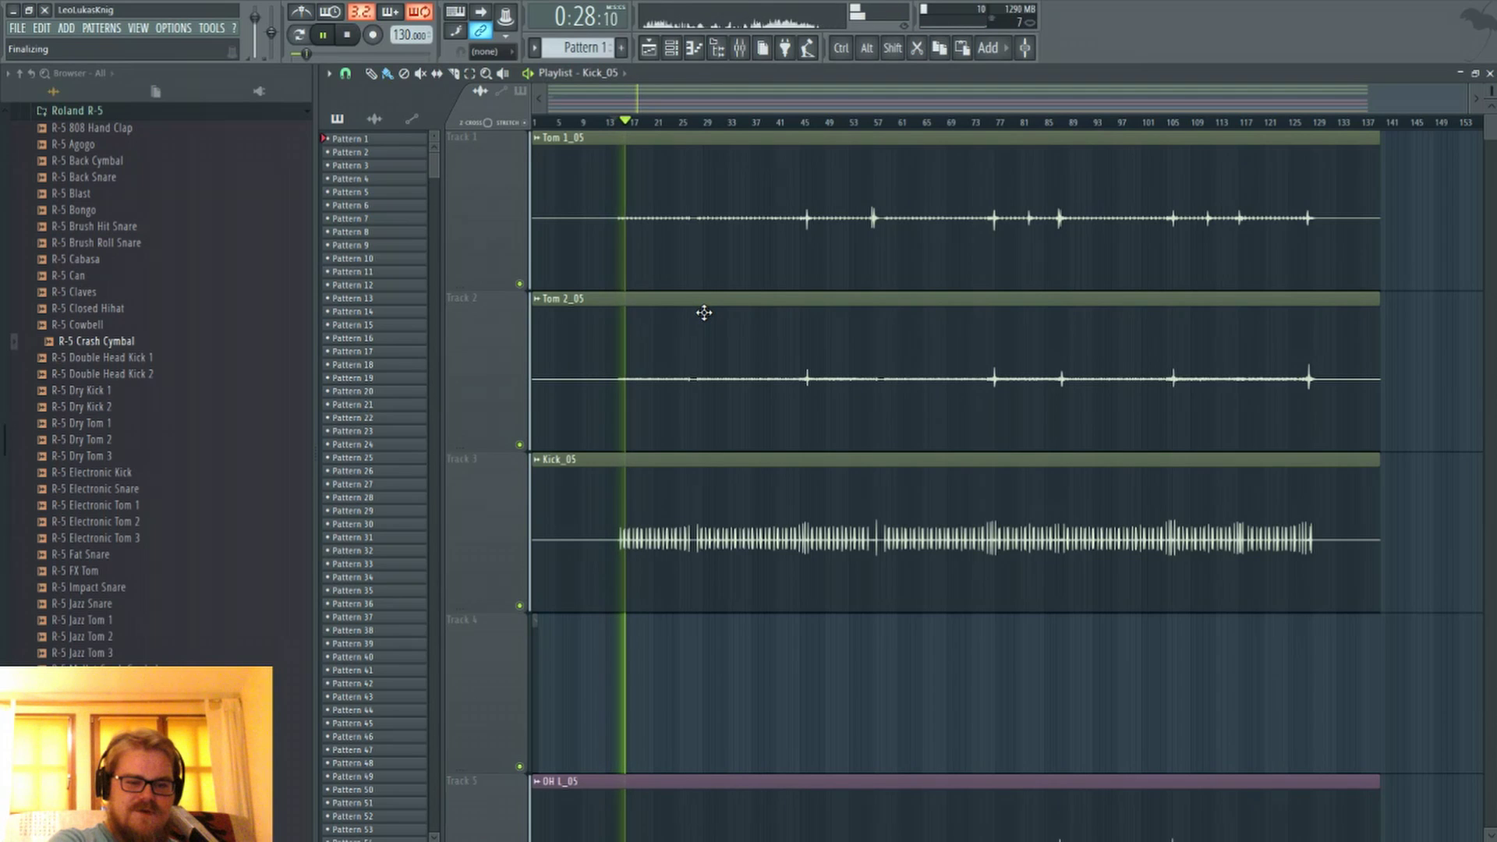
scroll(705, 312, "down", 5)
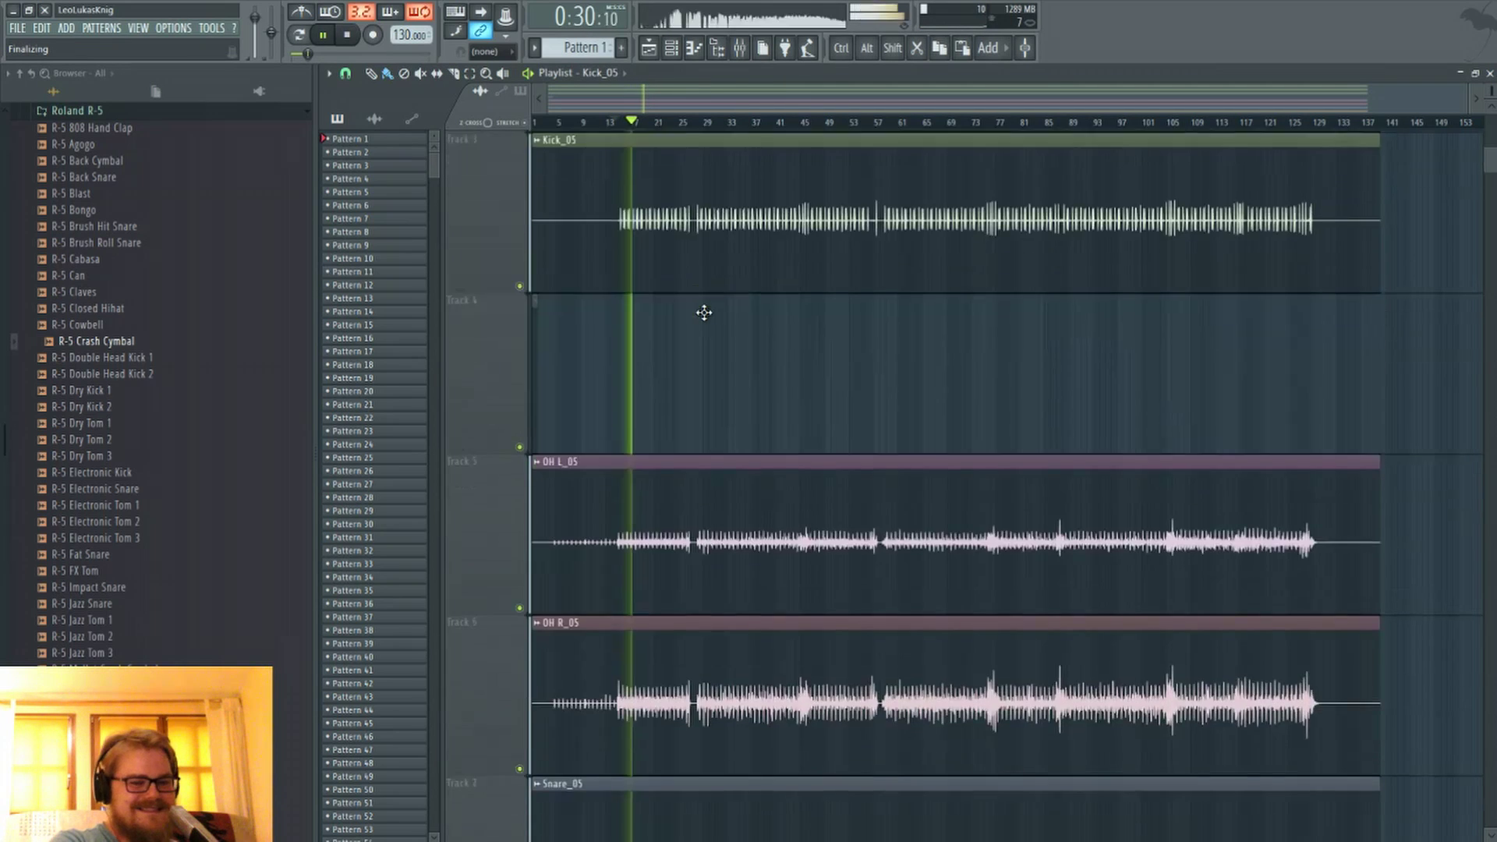
key("space")
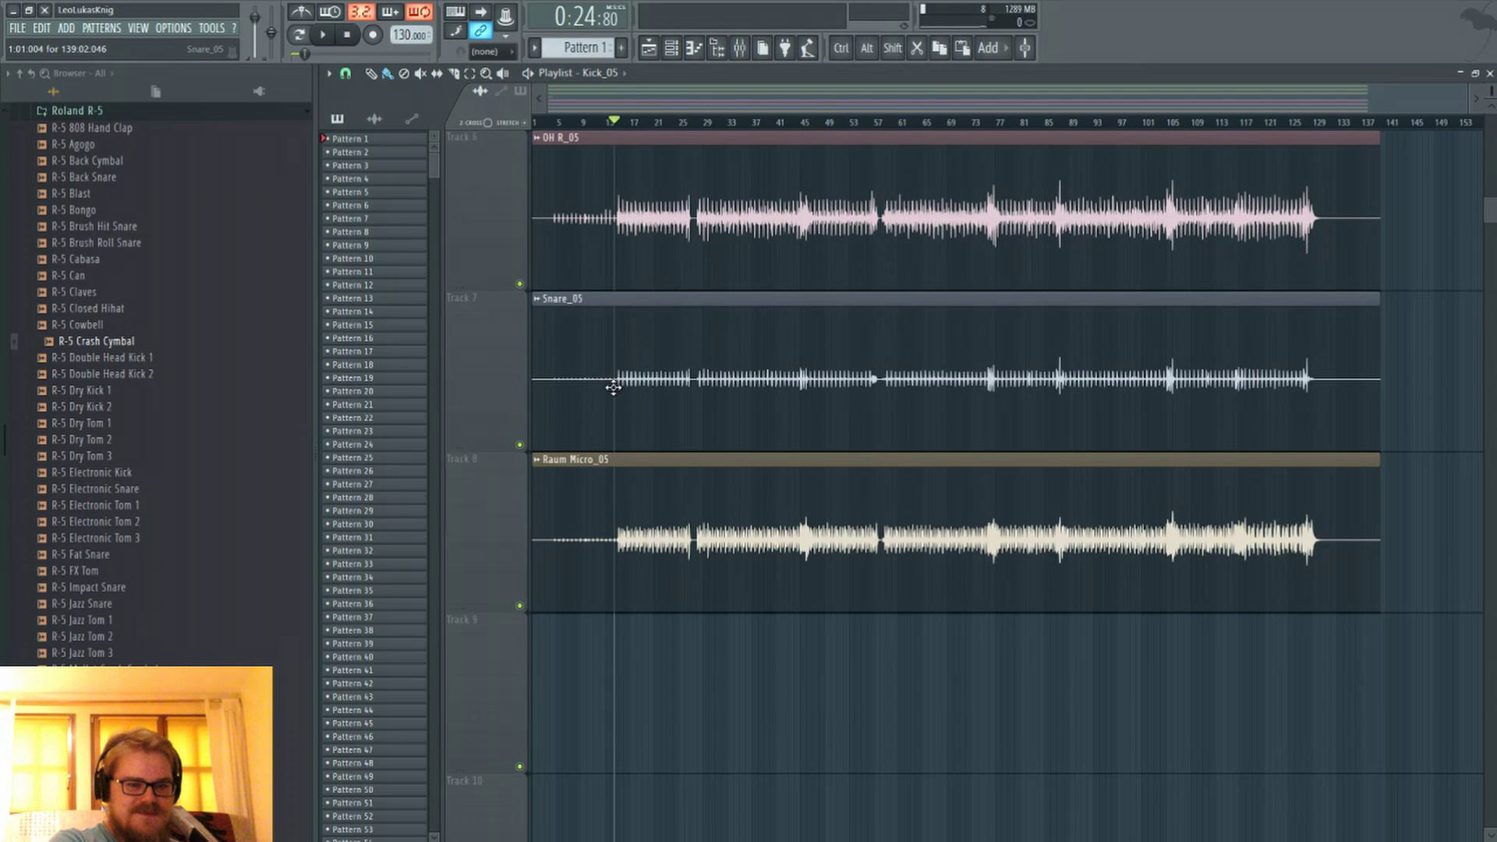
Step: Play the drum tracks a second time to listen through the stems
scroll(669, 480, "up", 3)
scroll(669, 478, "down", 3)
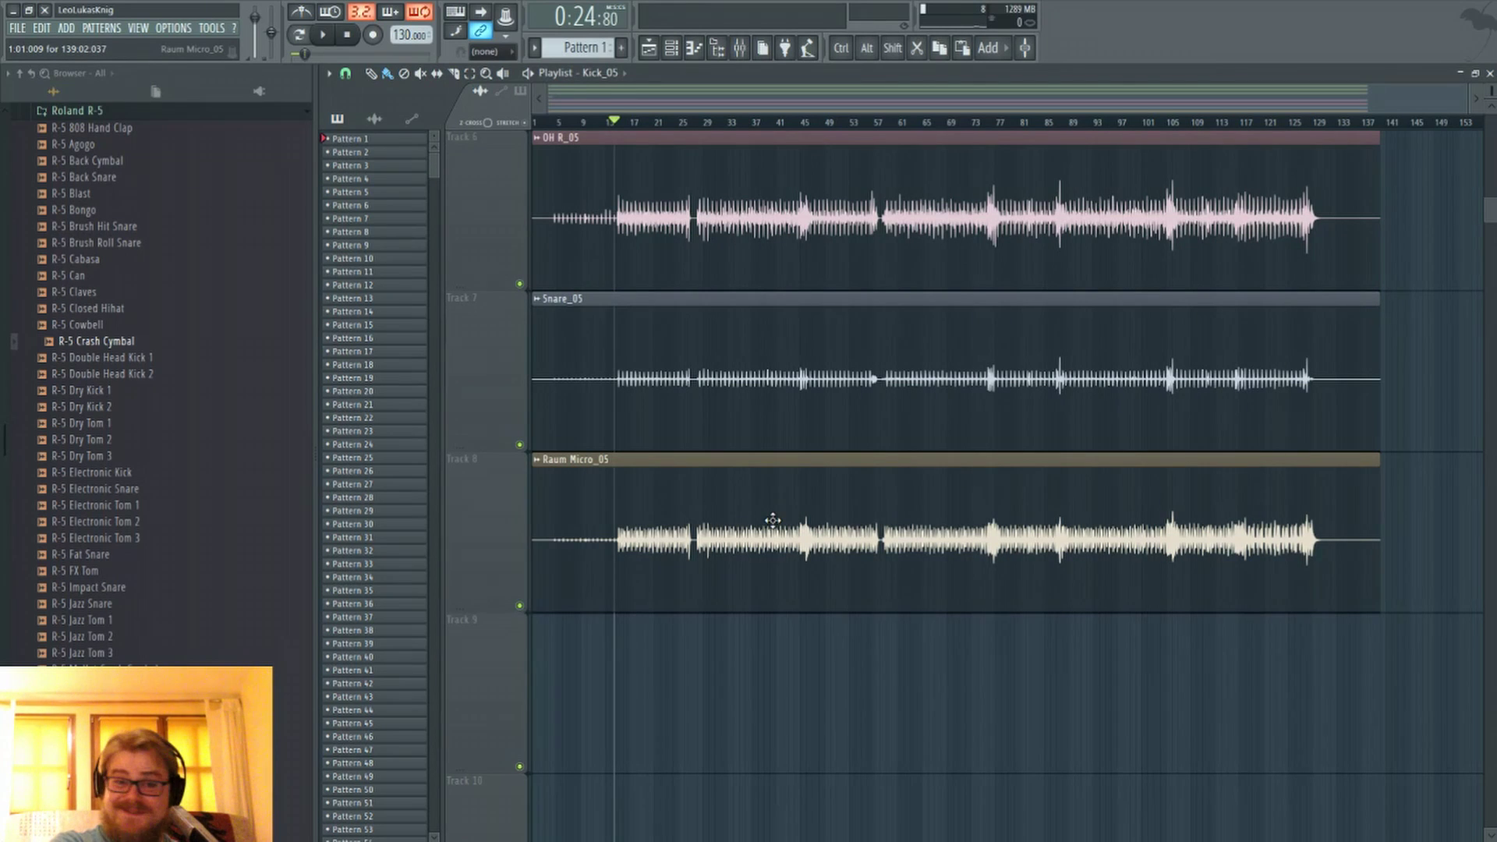
scroll(770, 522, "up", 5)
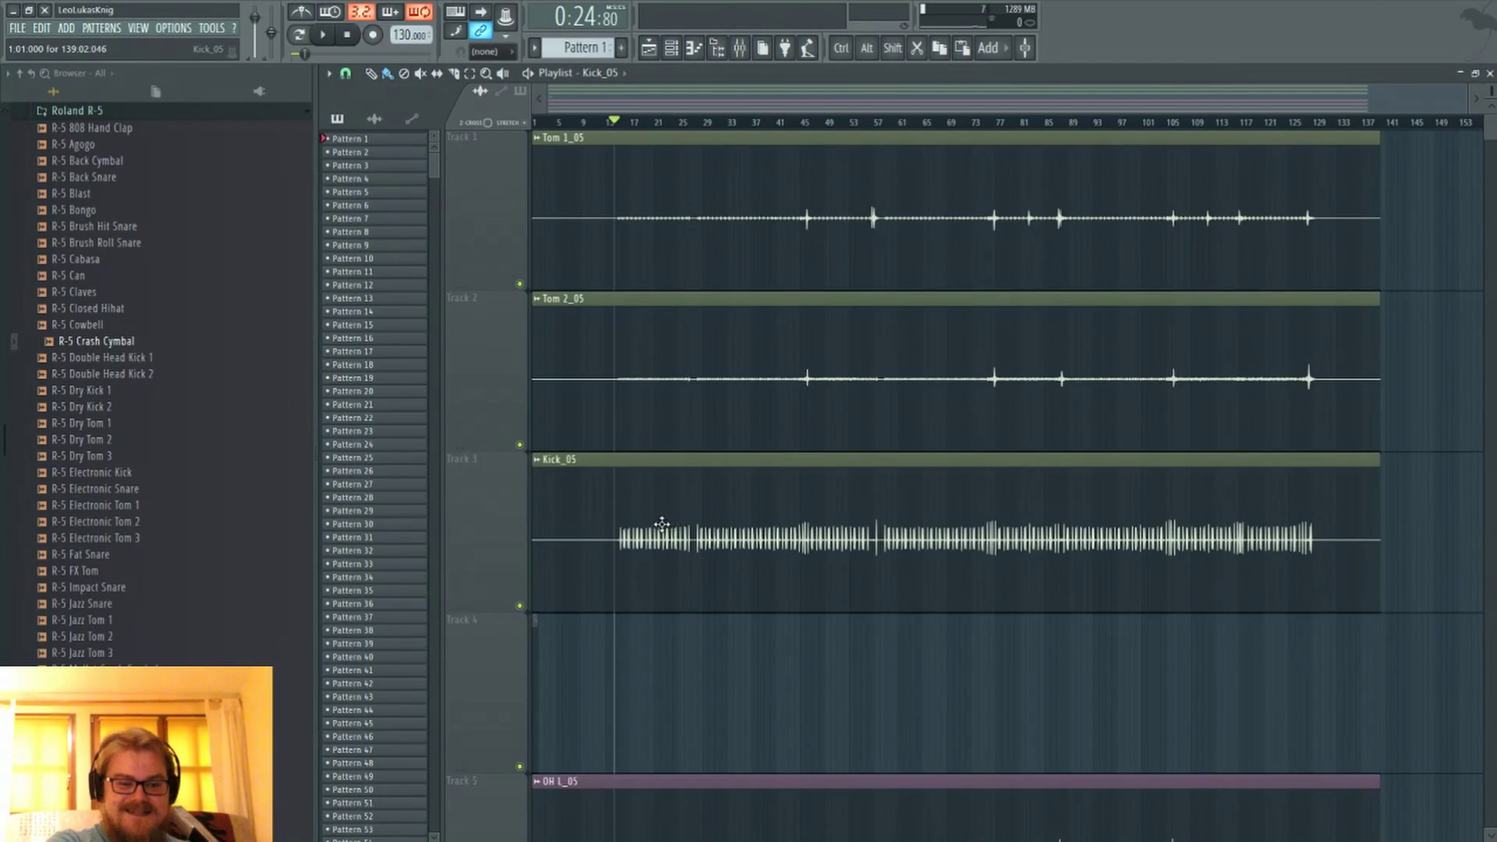
key("space")
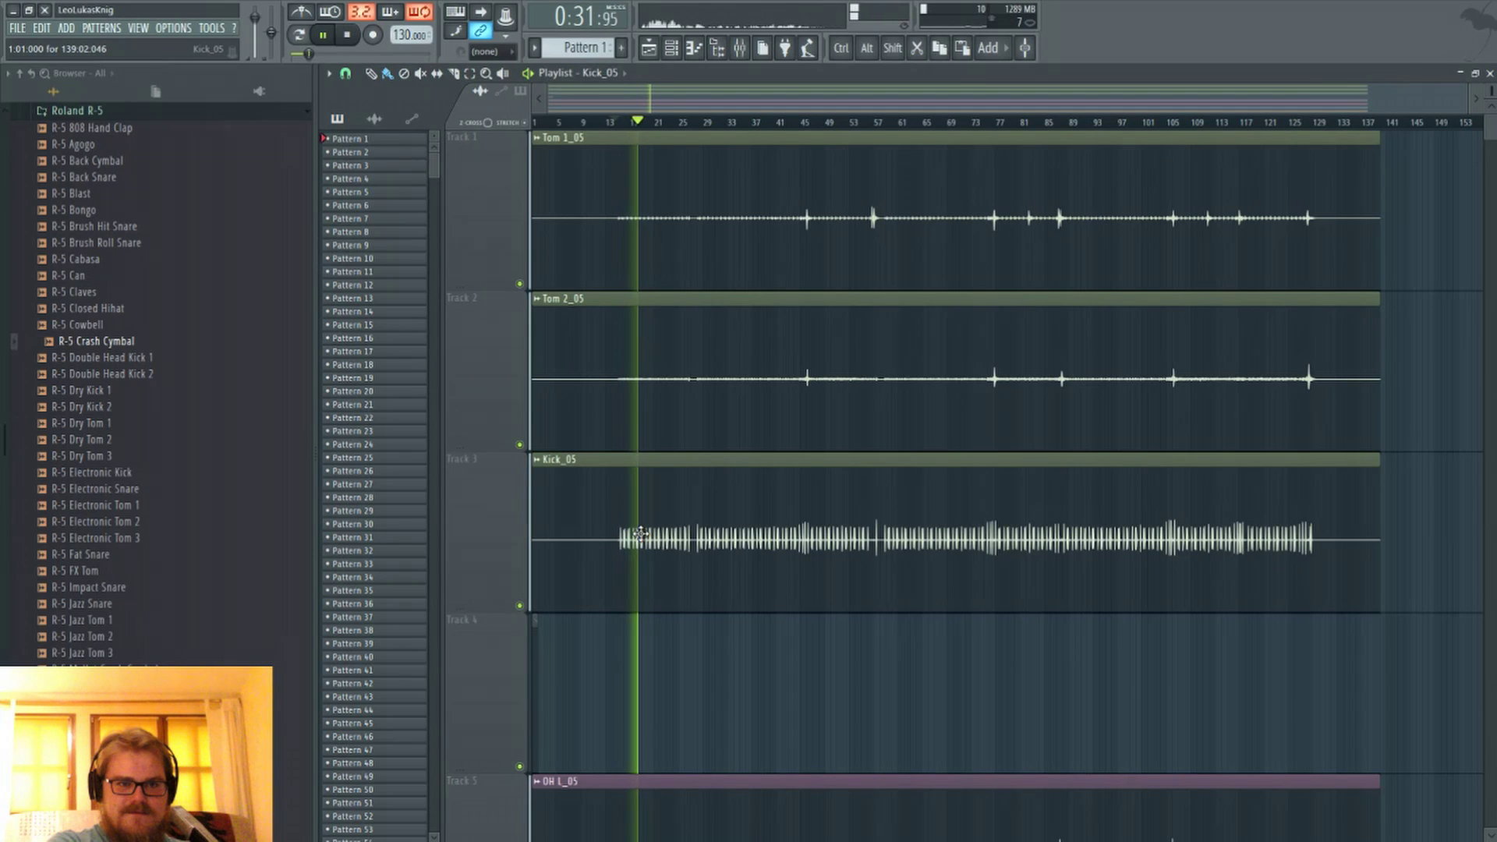
key("space")
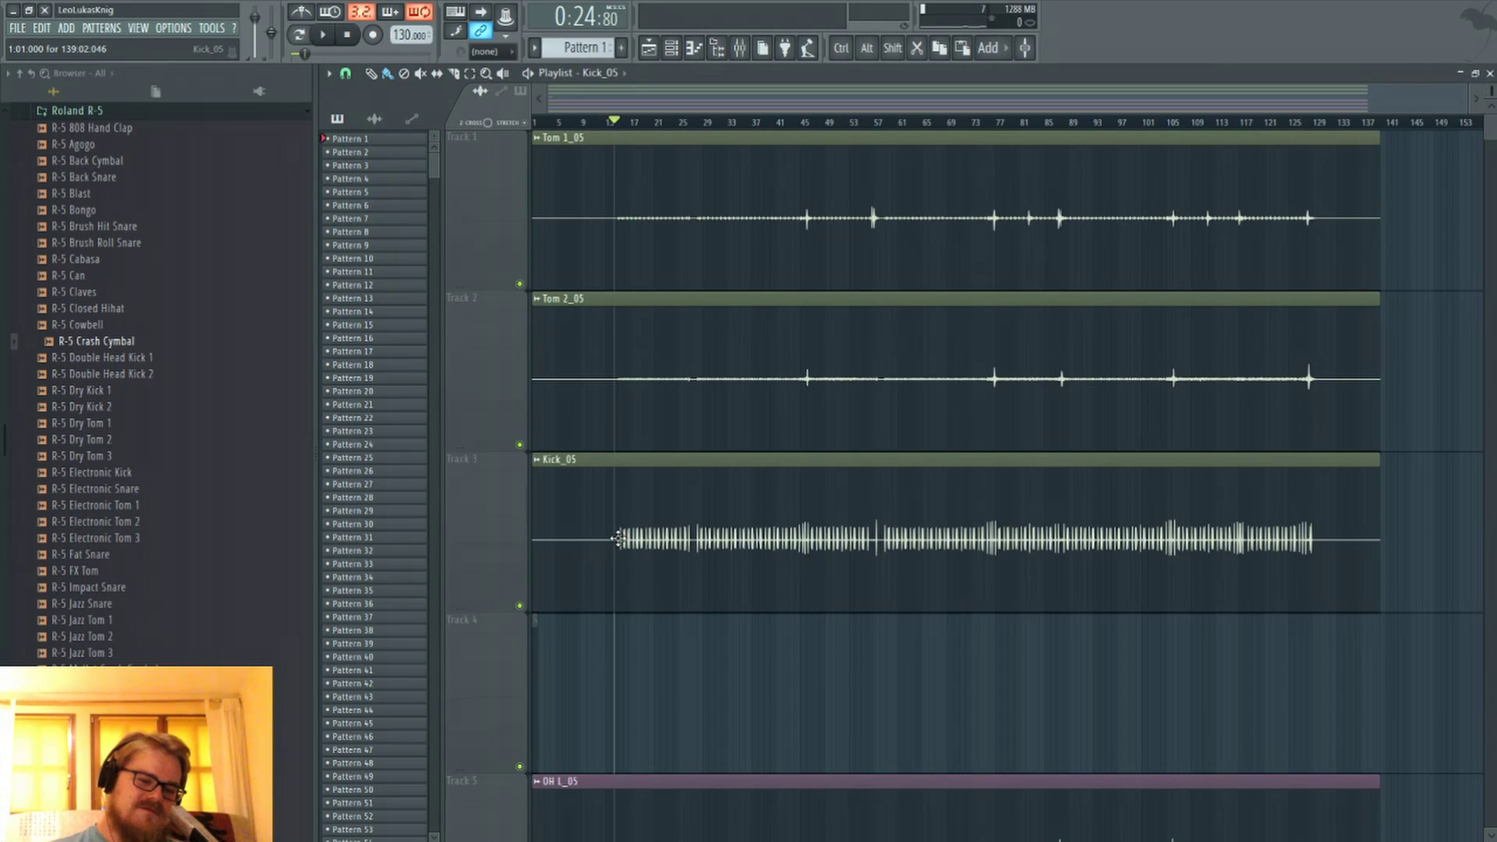
Step: Solo the Kick_05 track on Track 3 and play it alone
right_click(520, 607)
key("space")
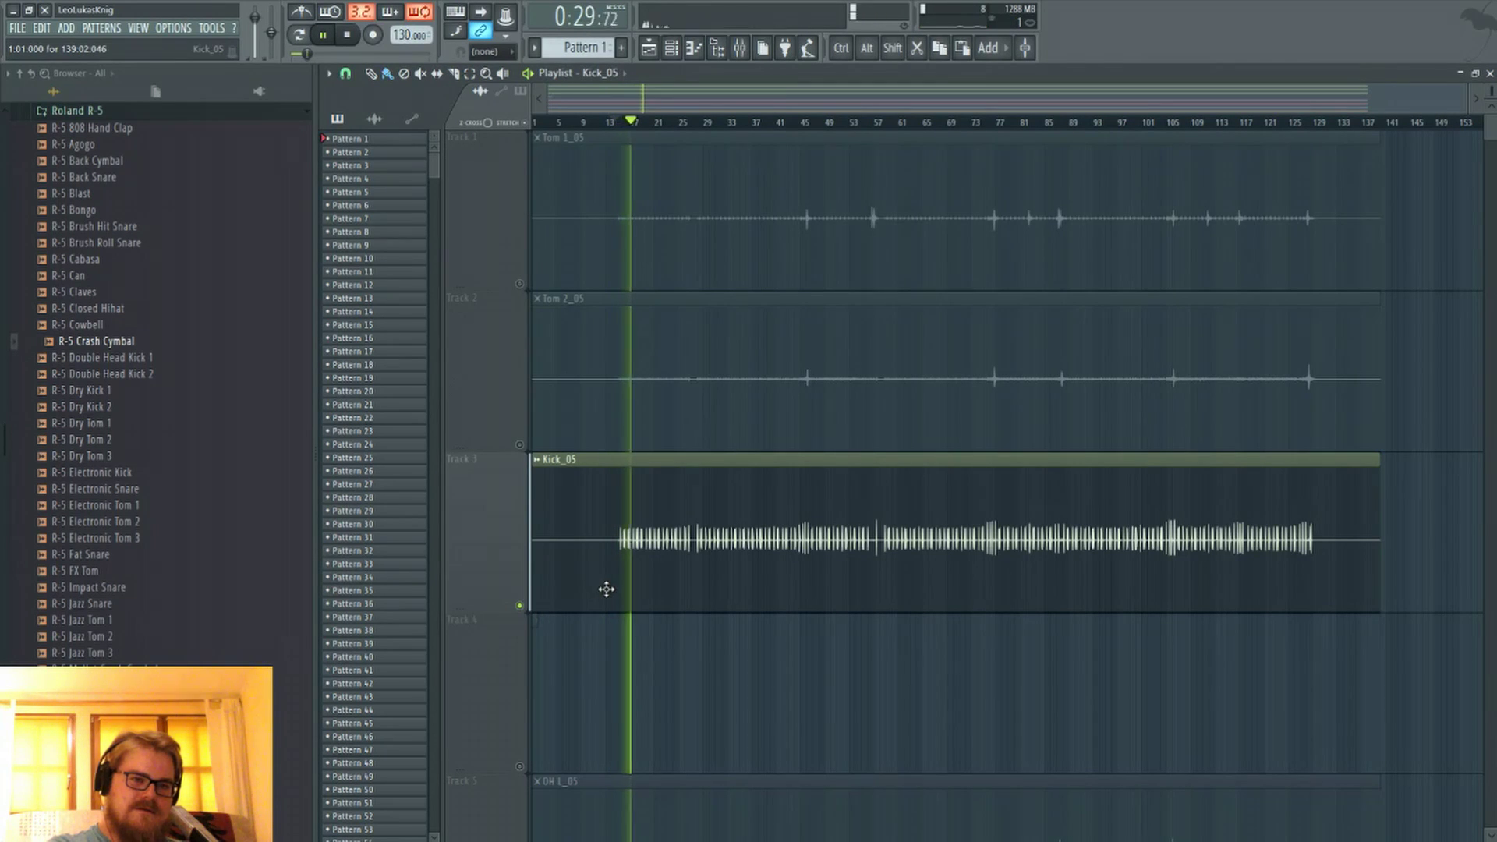
key("space")
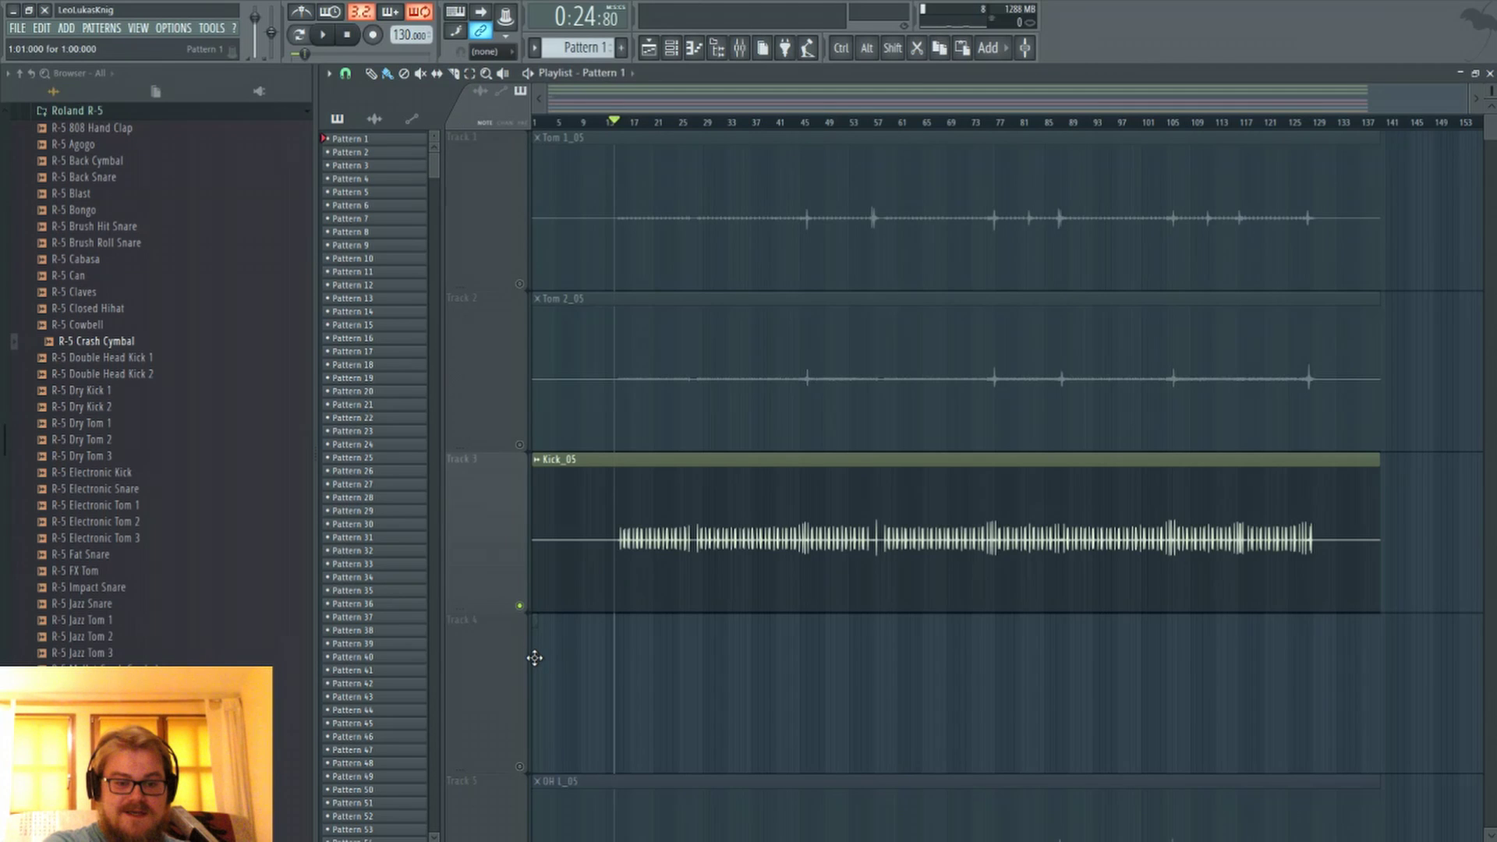
Step: Show the Channel rack with Kick 2, Kick_05, Snare_05 and the other drum channels
key("F6")
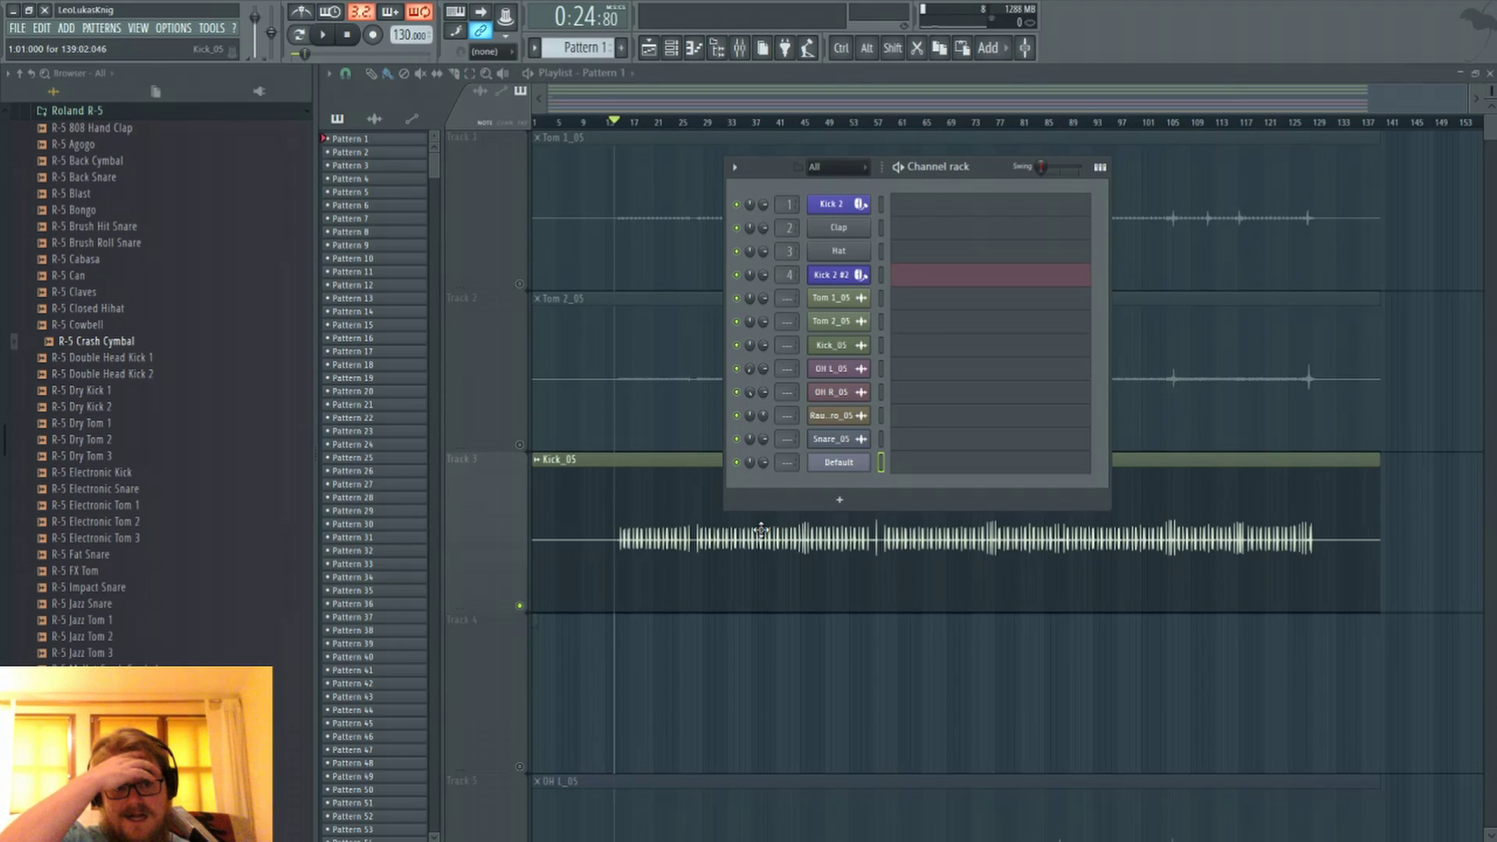
Step: Load the Kick_05 waveform into the Slicex instrument on the Default channel
left_click(832, 345)
left_click(950, 504)
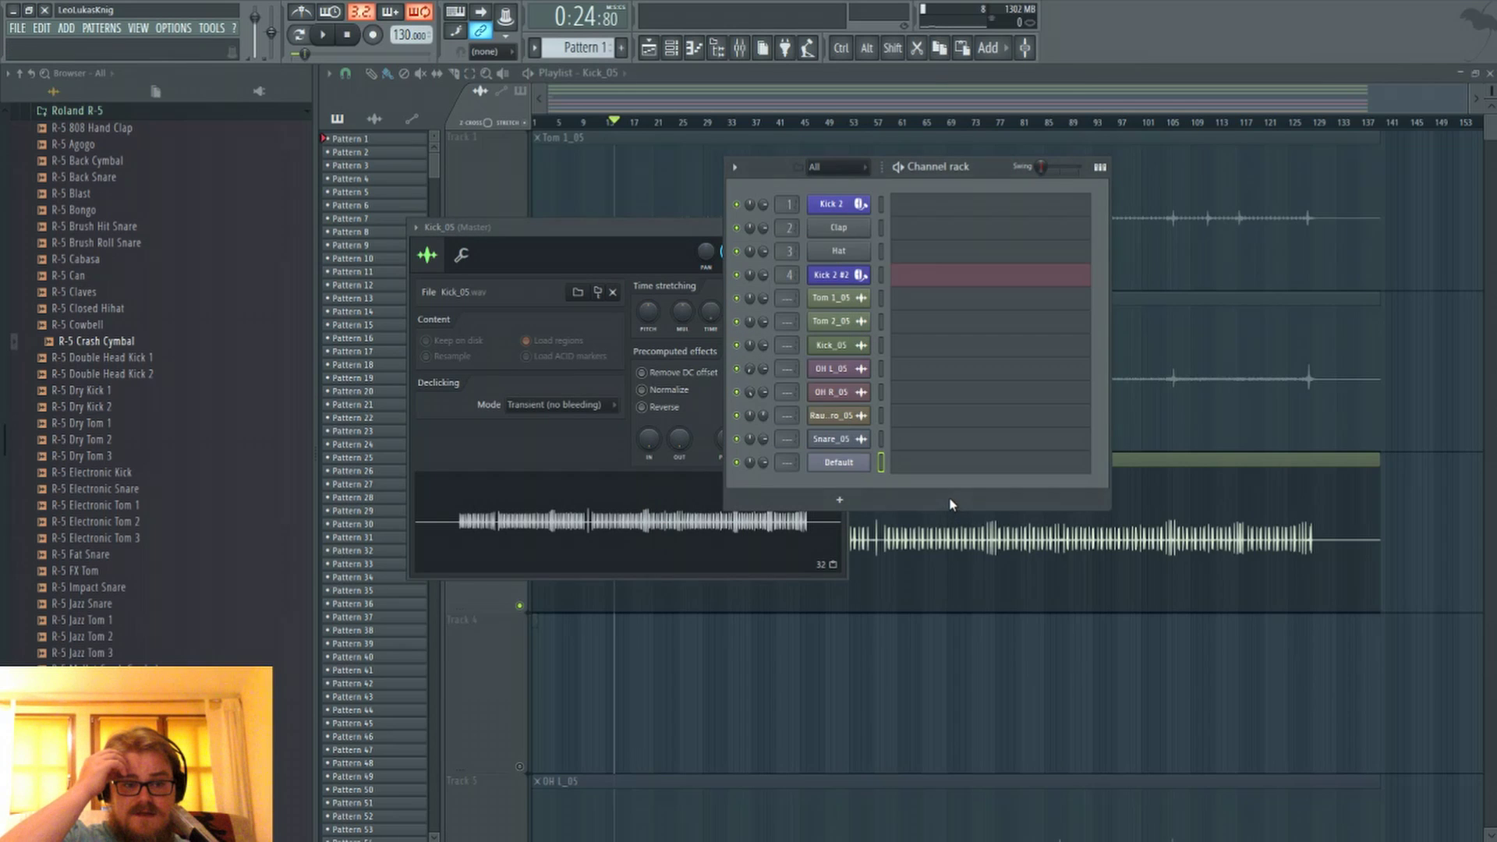
left_click(832, 462)
left_click_drag(732, 344, 861, 178)
left_click_drag(484, 518, 887, 560)
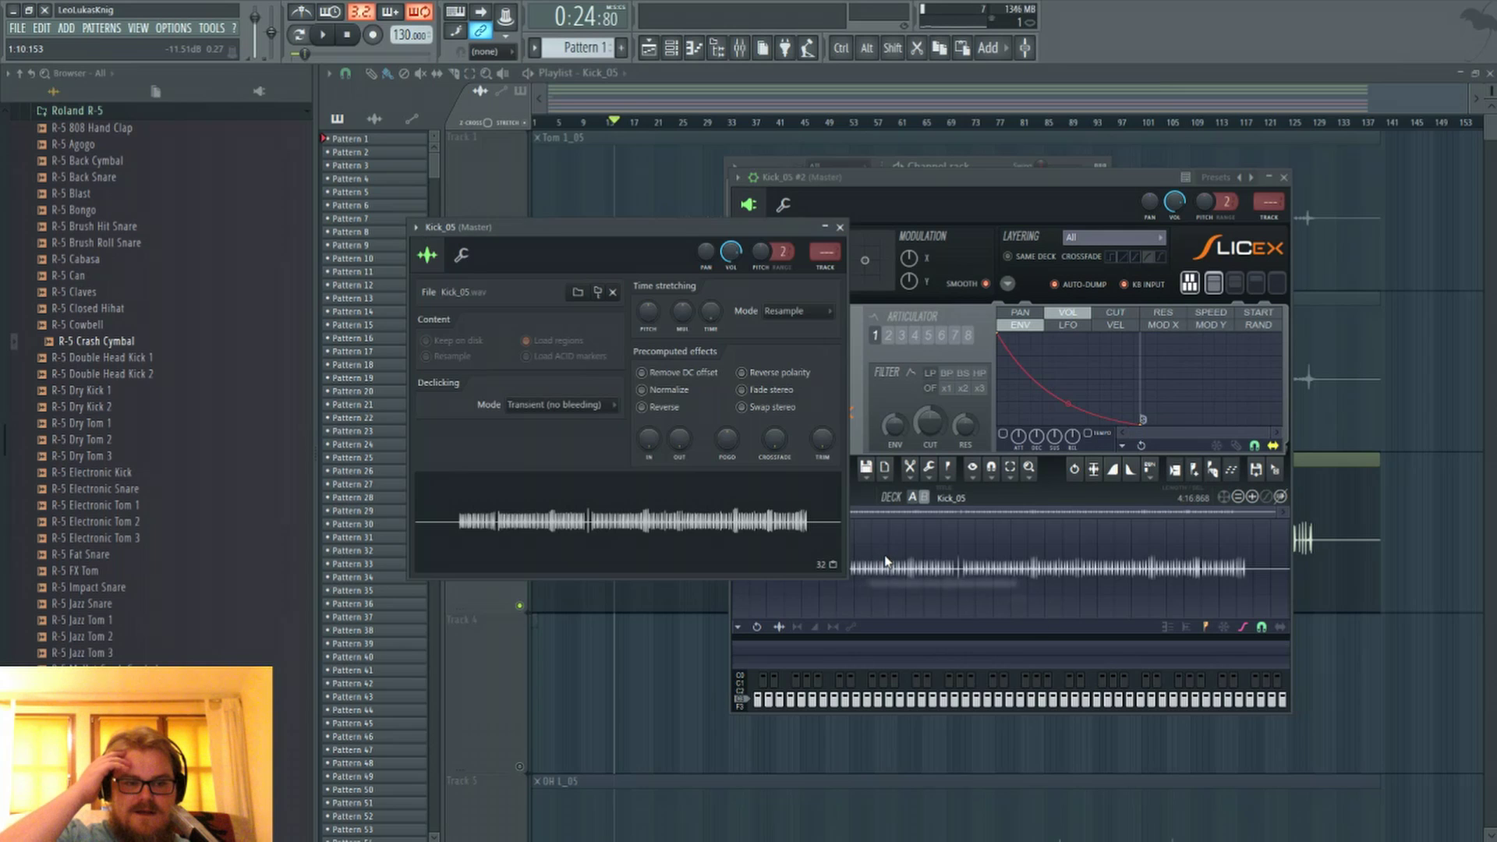
Step: Apply Medium auto-slicing to Kick_05 in Slicex and zoom to inspect the slice markers
left_click(949, 468)
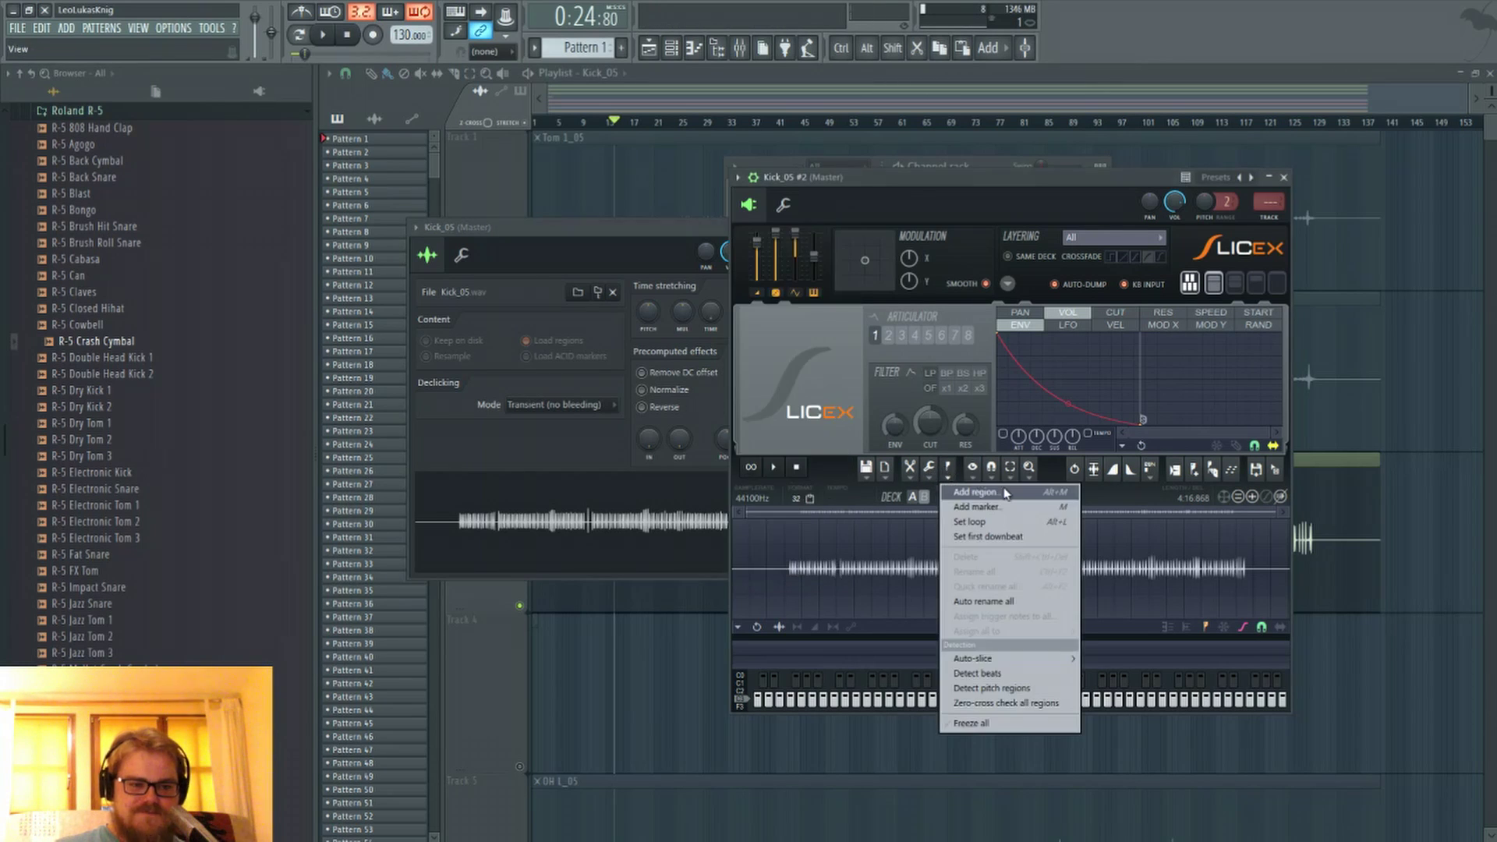
mouse_move(1025, 662)
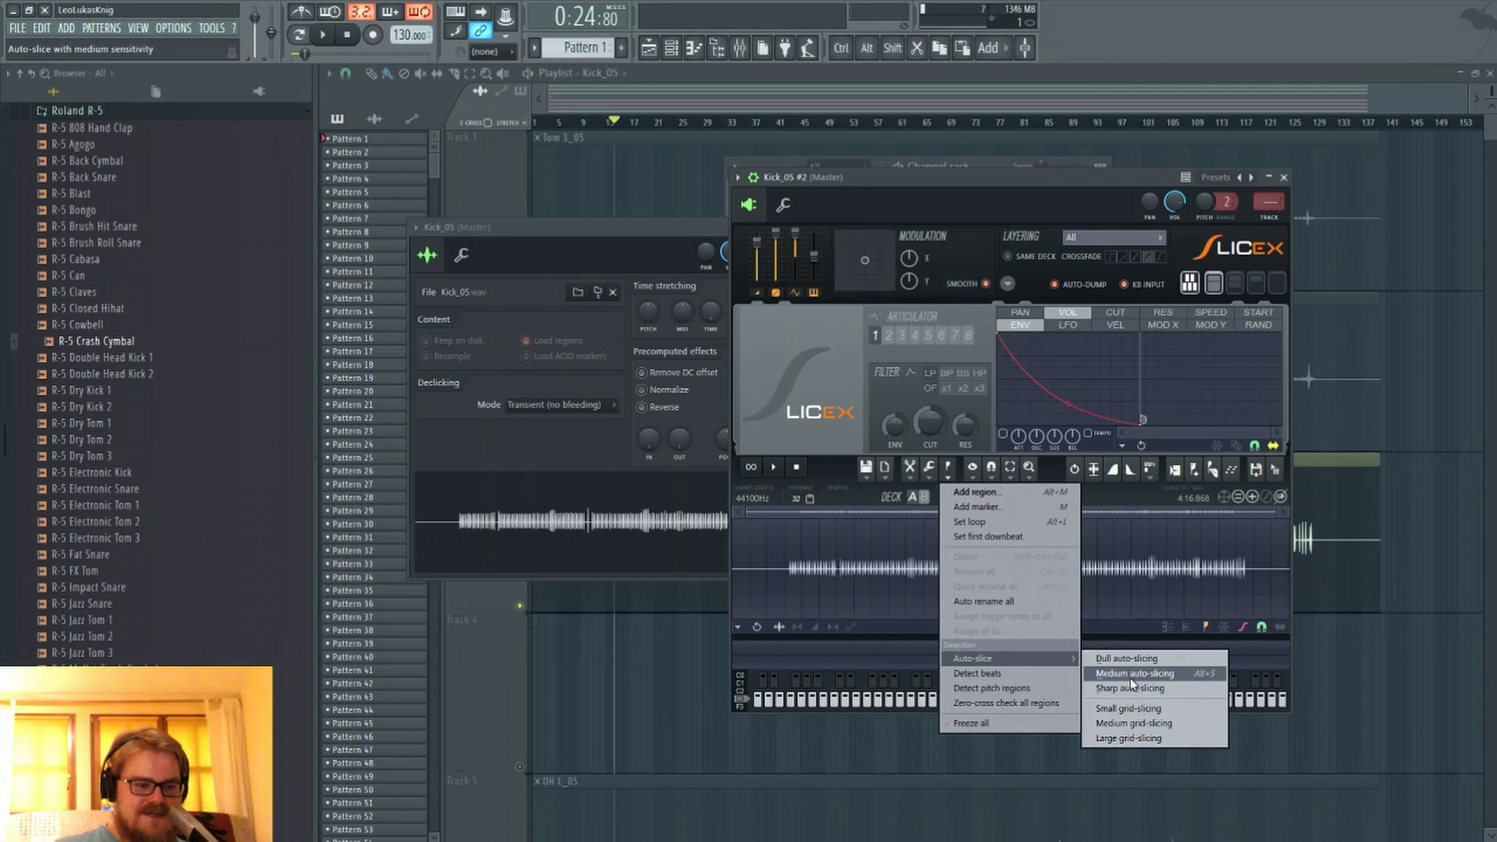
left_click(1130, 676)
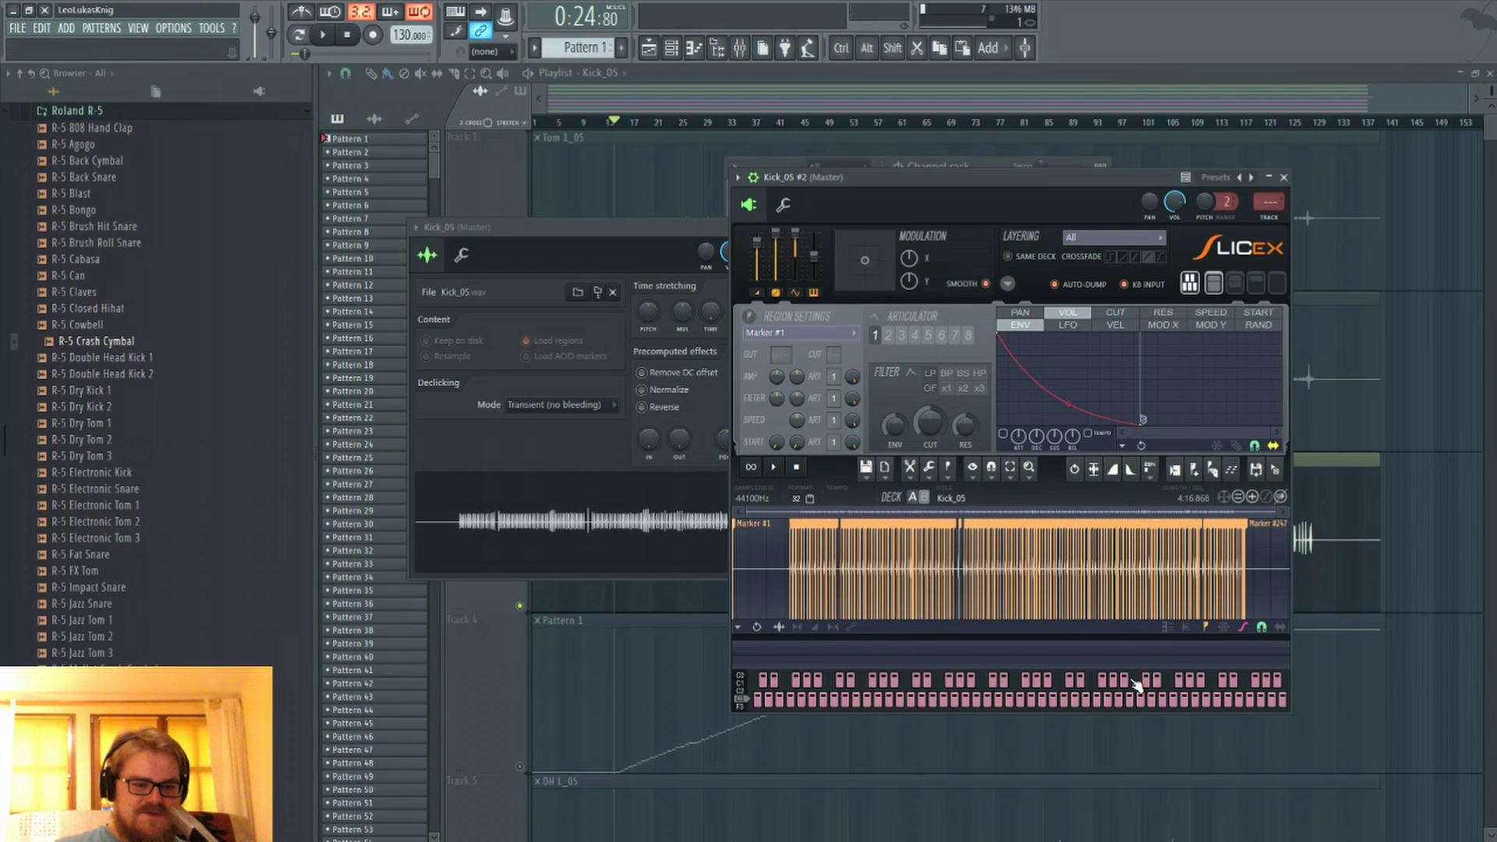
scroll(783, 583, "up", 10)
scroll(921, 585, "up", 4)
scroll(1032, 578, "down", 10)
scroll(1140, 599, "down", 10)
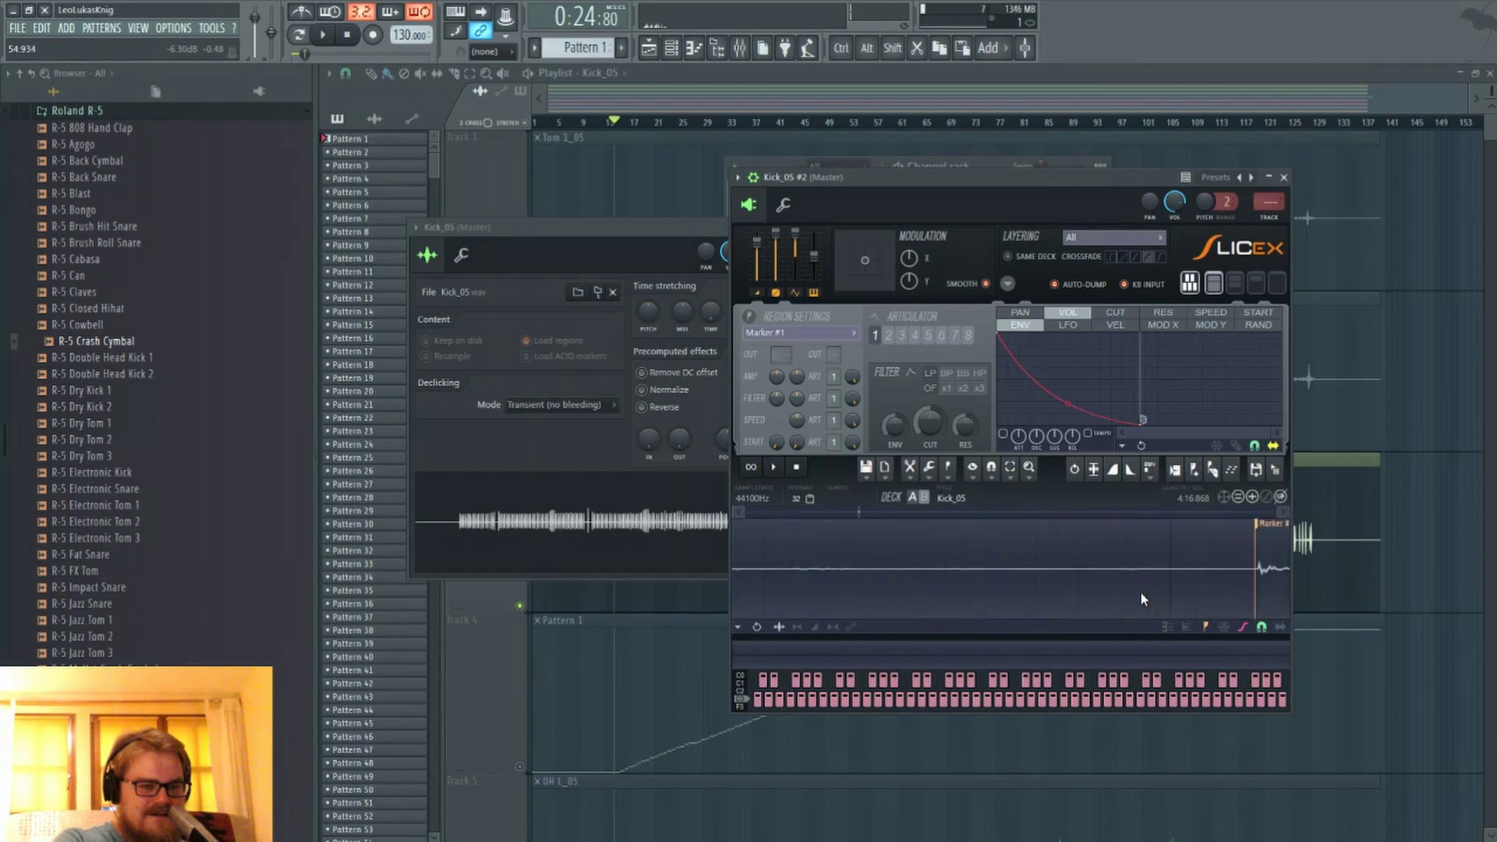
scroll(1142, 599, "up", 10)
scroll(1140, 591, "down", 10)
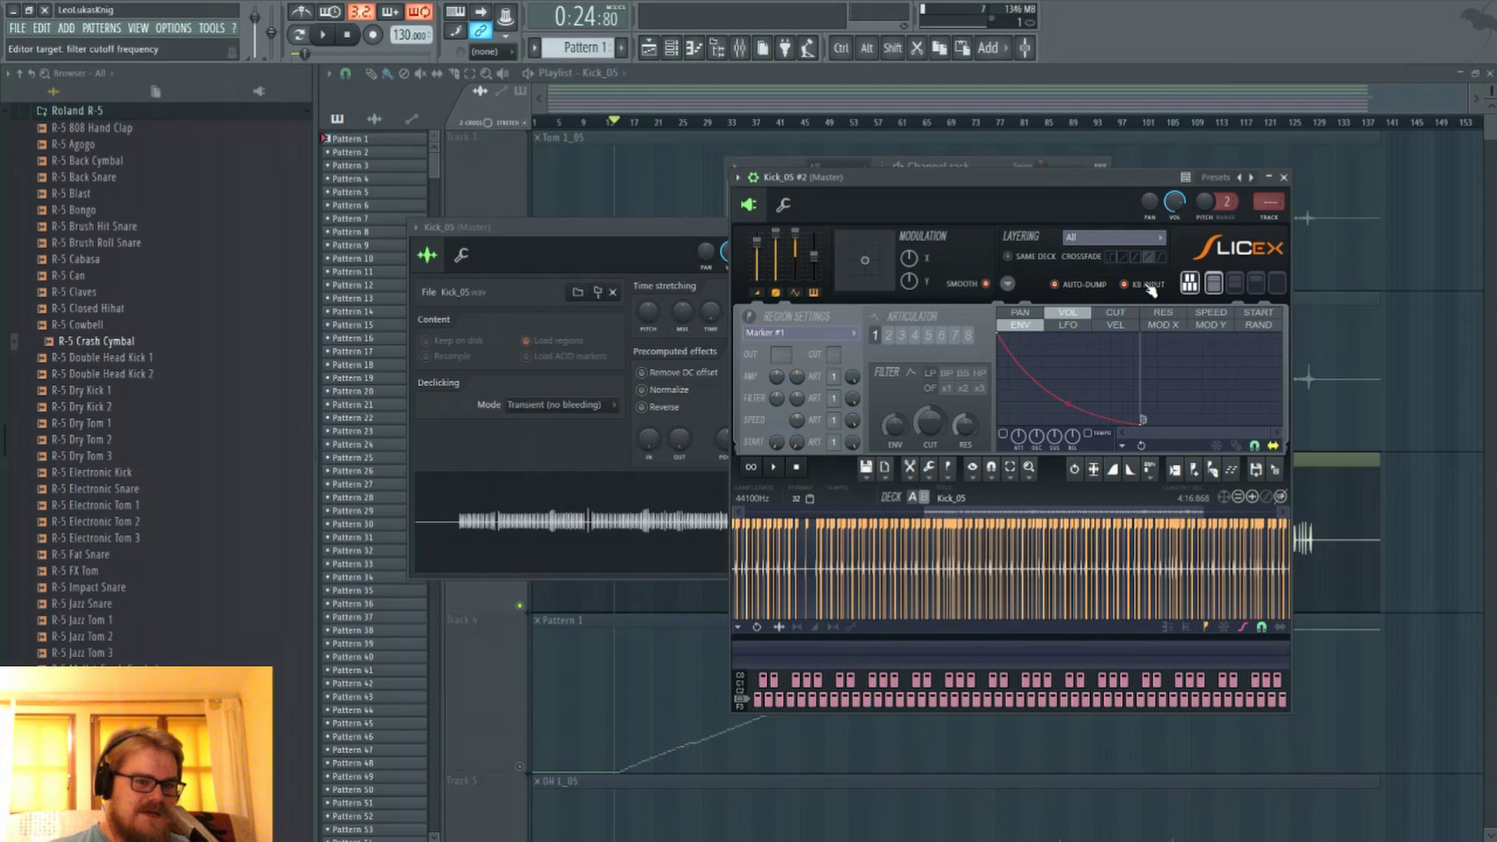
Step: Open the Kick_05 #2 slice notes in the piano roll and delete every note
left_click_drag(1073, 180, 1016, 320)
left_click(983, 192)
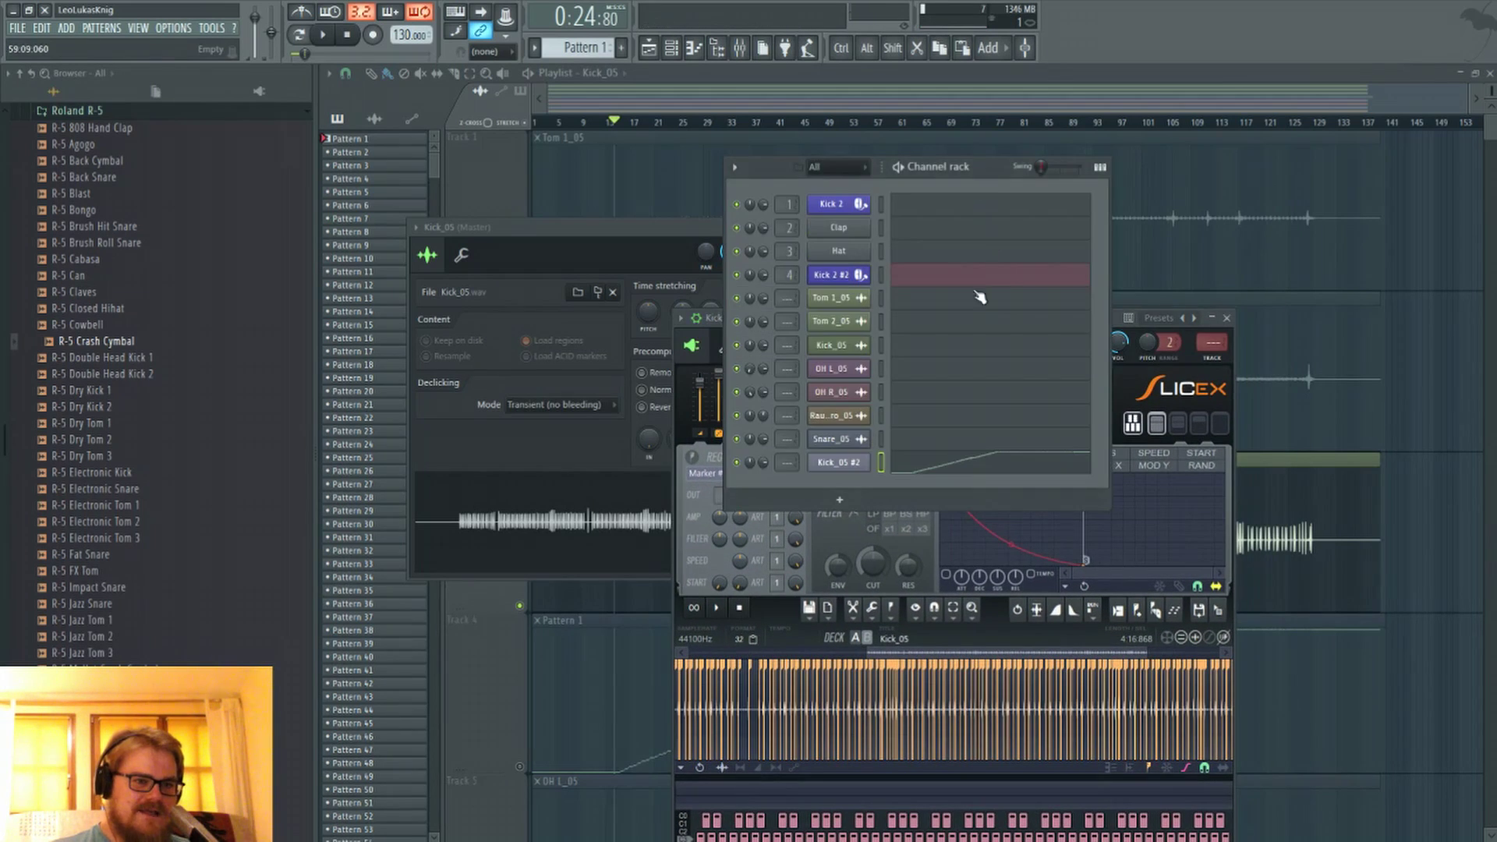
left_click(956, 471)
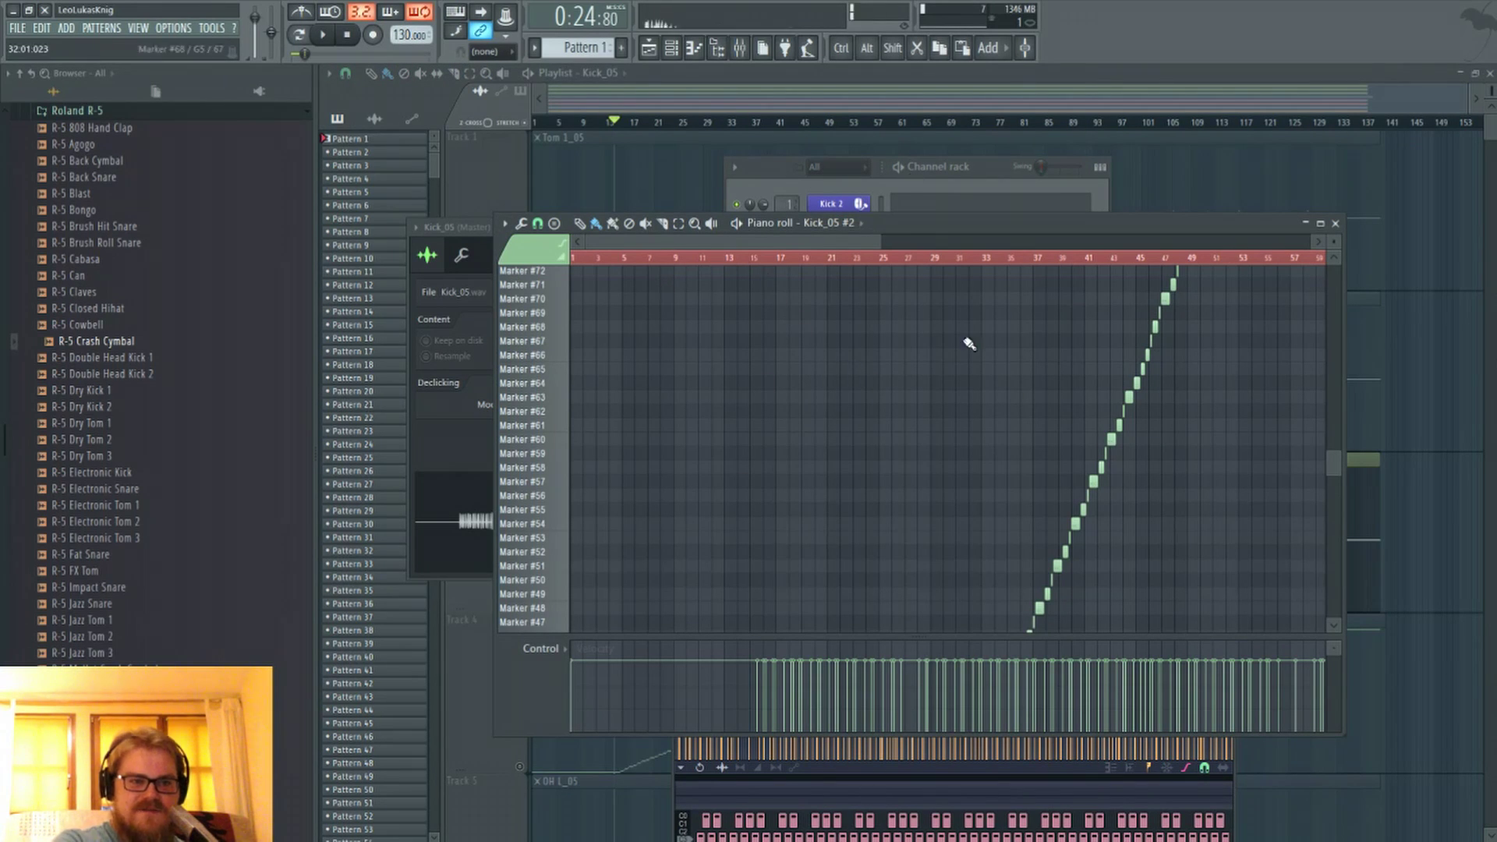
scroll(895, 591, "down", 4)
scroll(843, 580, "down", 8)
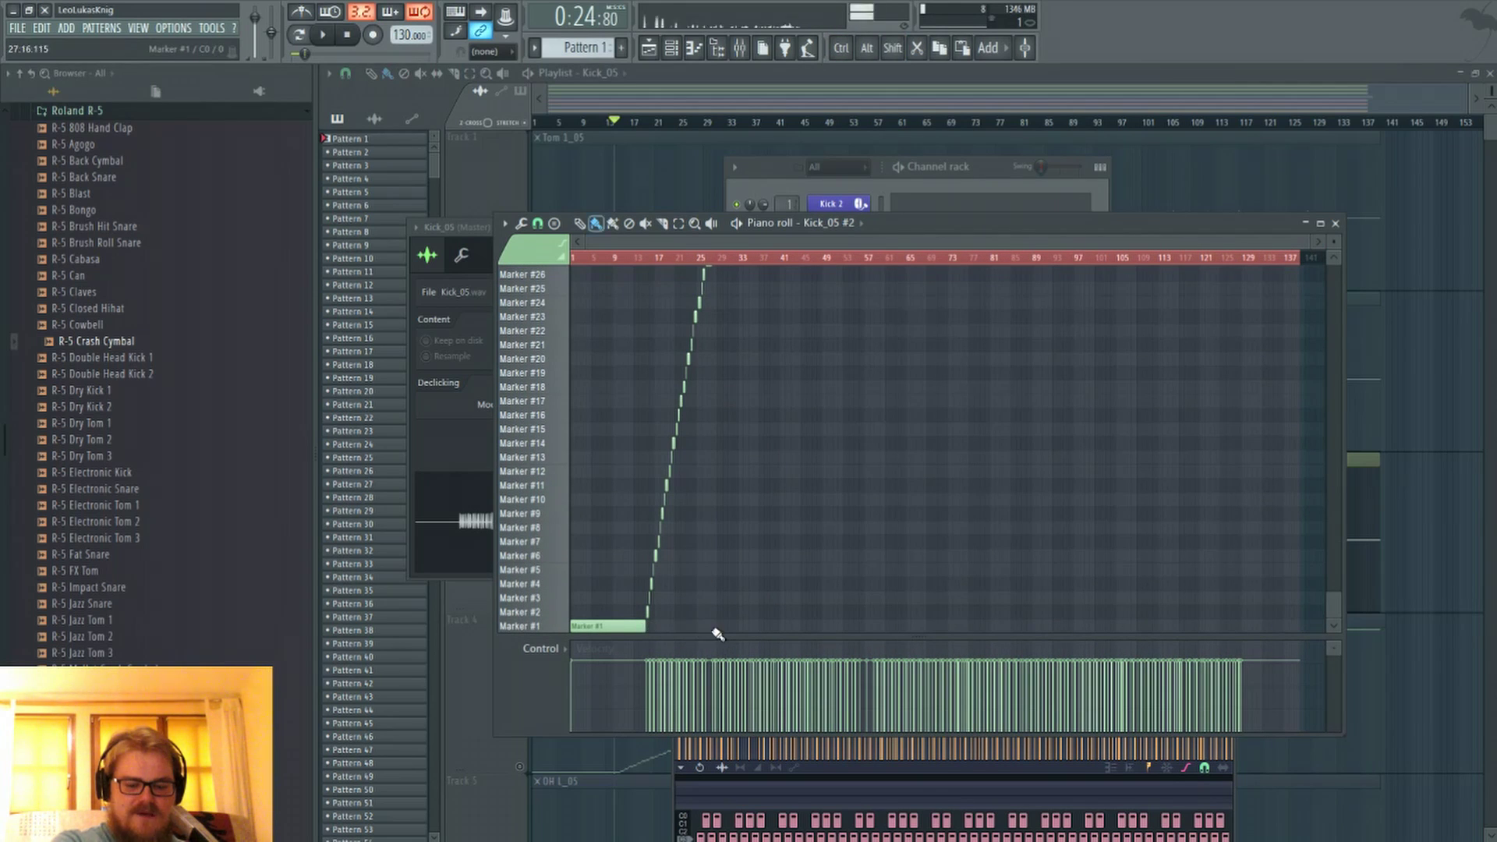
key("shift")
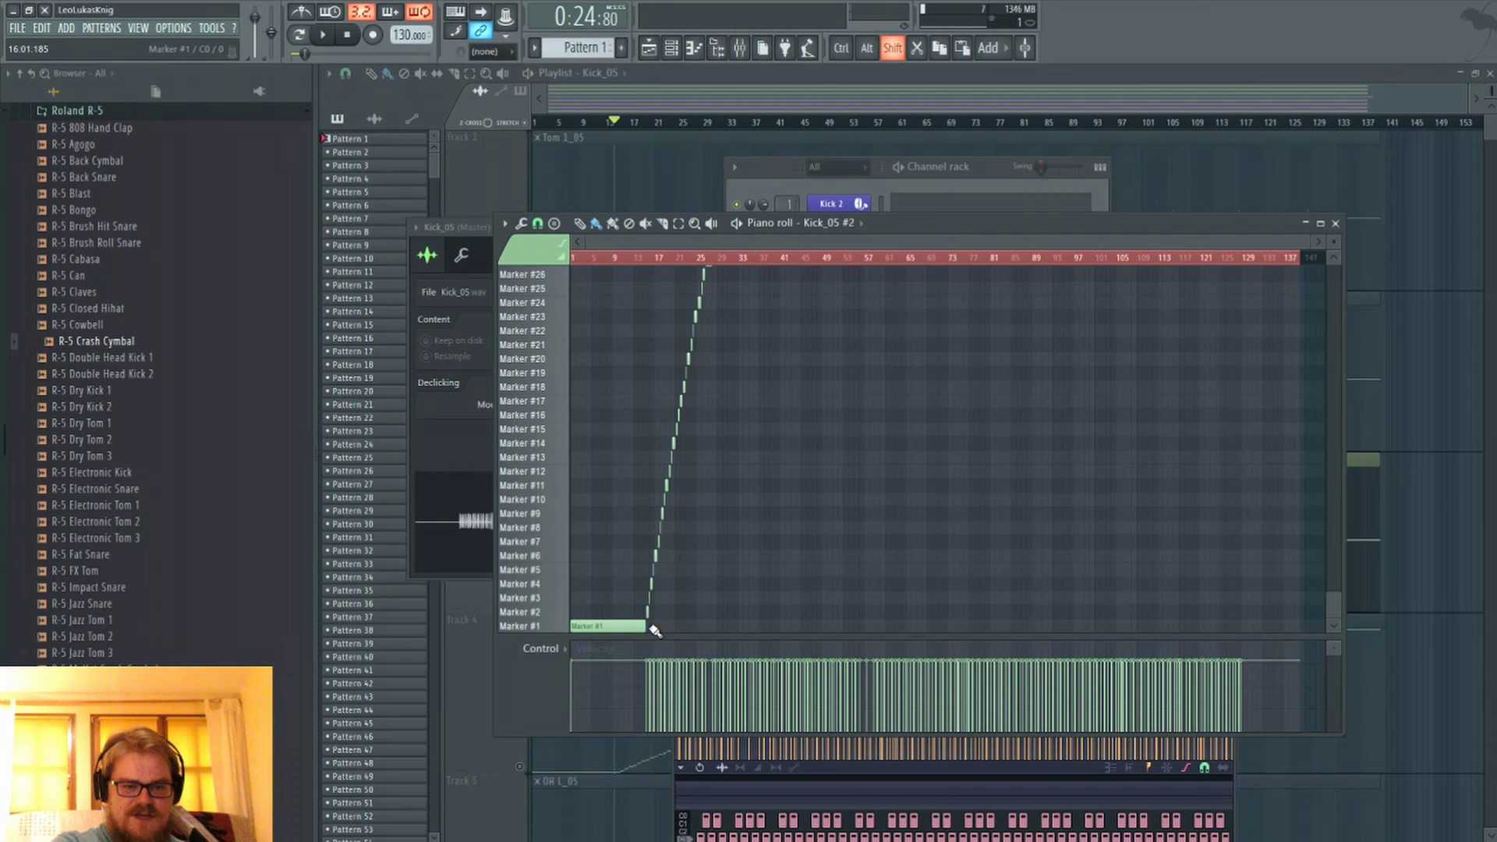
mouse_move(647, 631)
left_mouse_down()
mouse_move(737, 657)
mouse_move(1256, 691)
left_mouse_up()
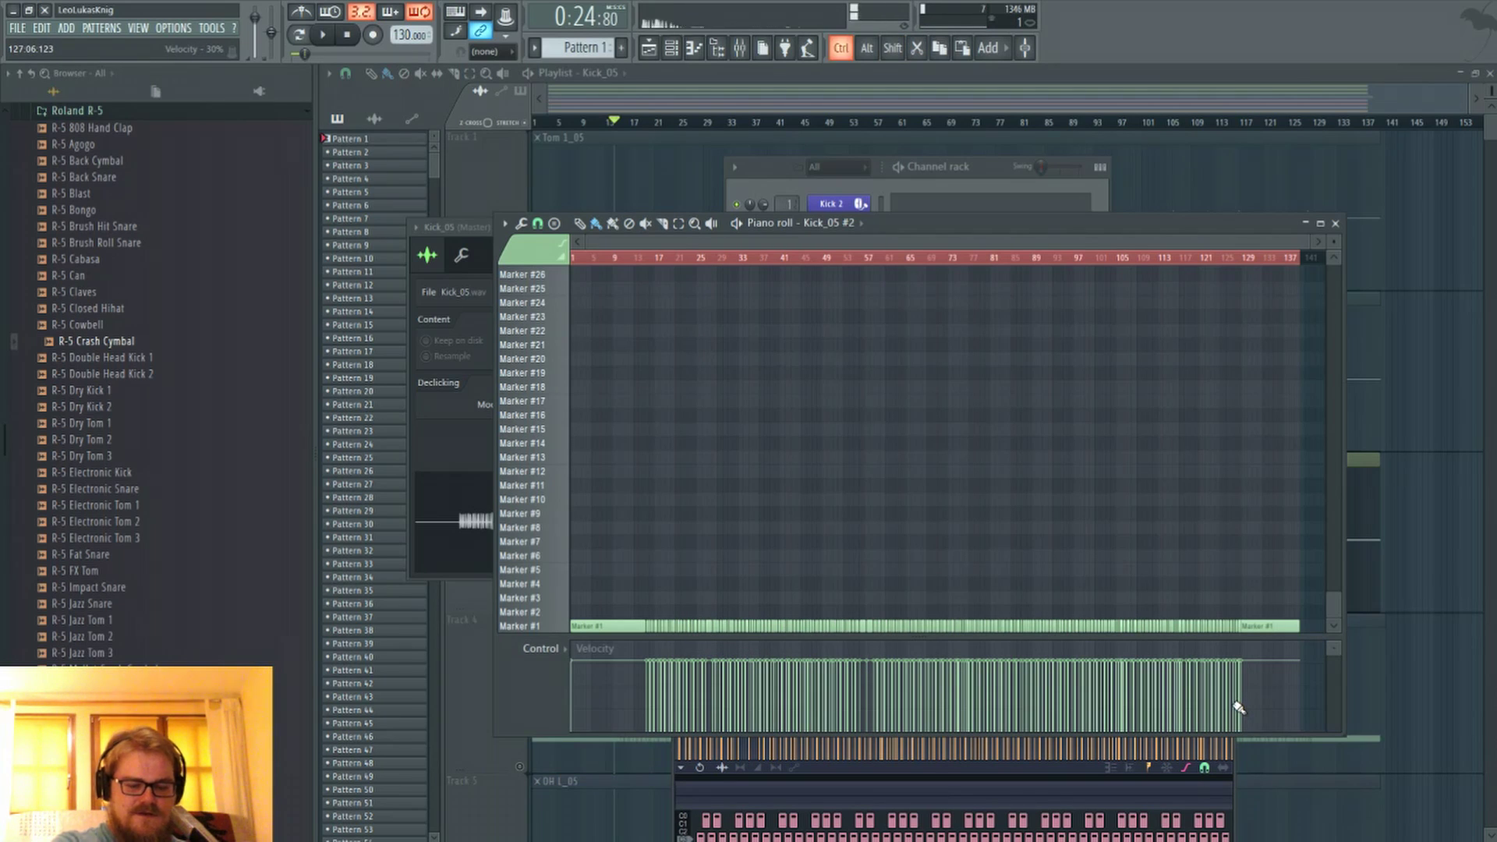
key("ctrl+a")
key("Delete")
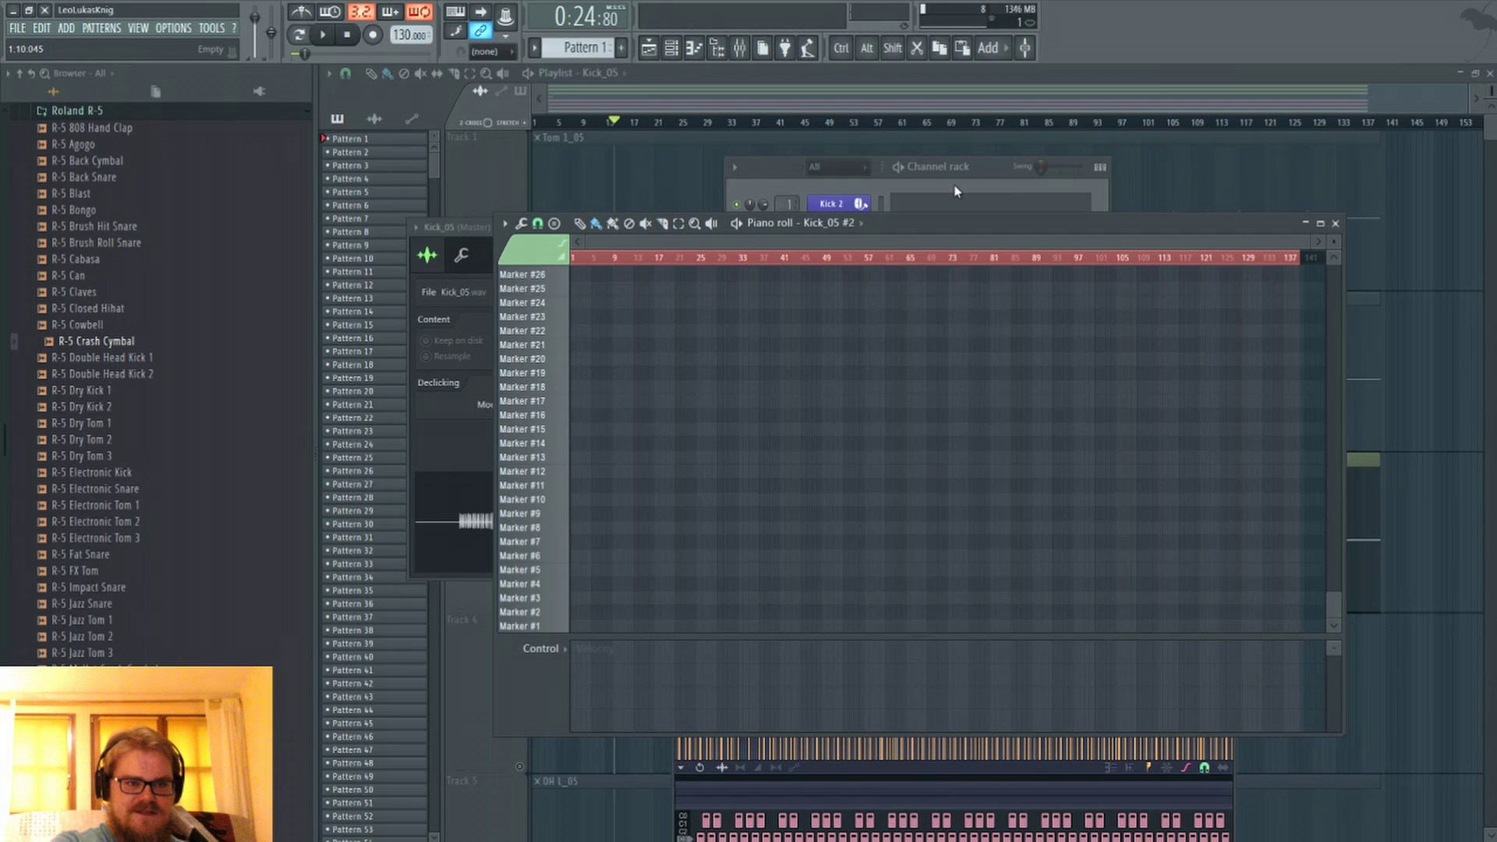
Step: Paste the kick hits into the Kick 2 piano roll starting at bar 1, then return to the playlist
left_click(953, 205)
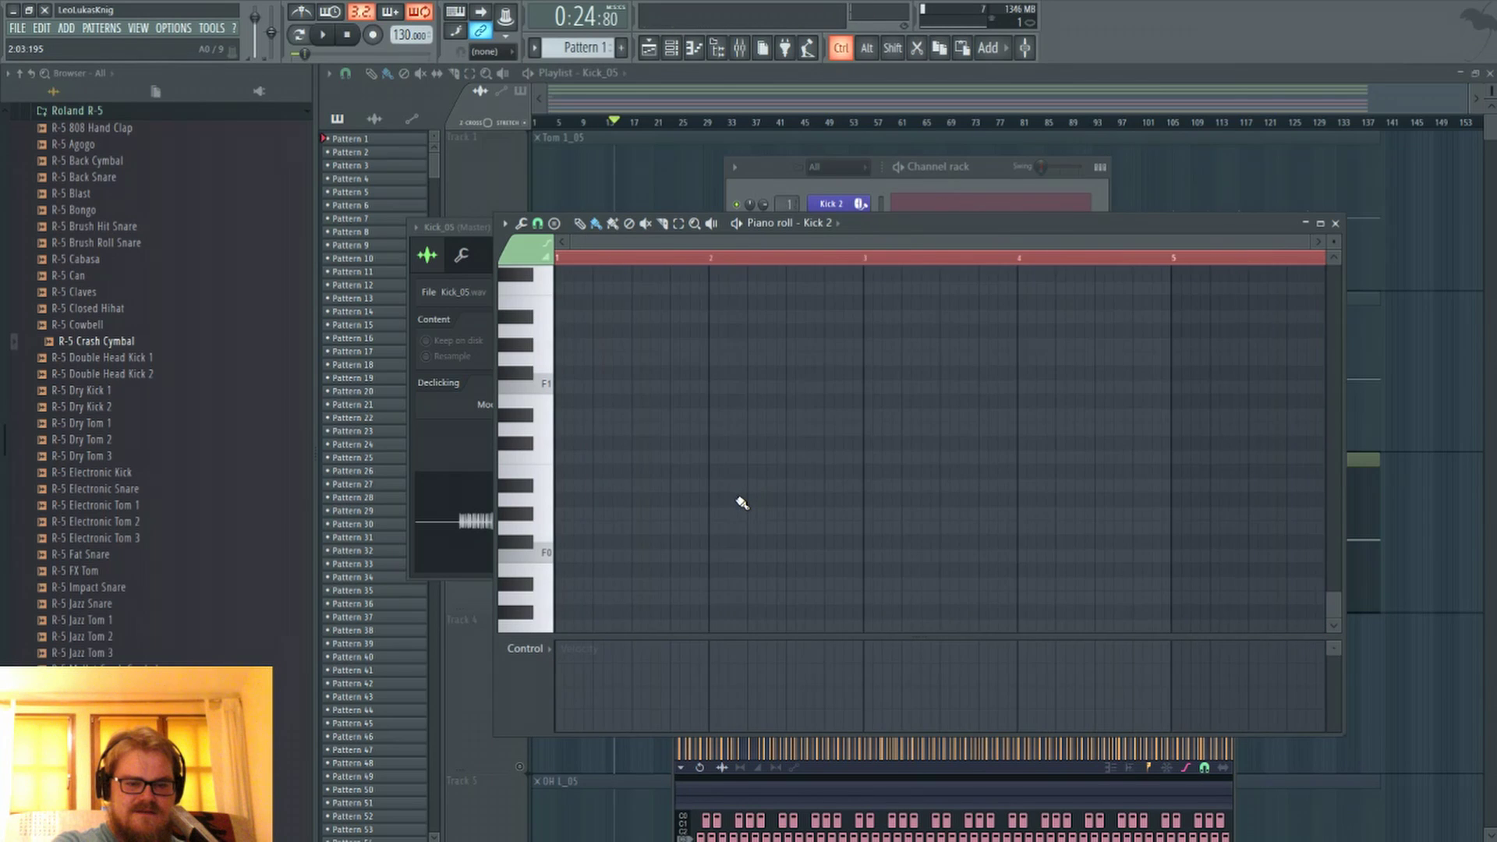
key("ctrl+v")
scroll(714, 581, "down", 3)
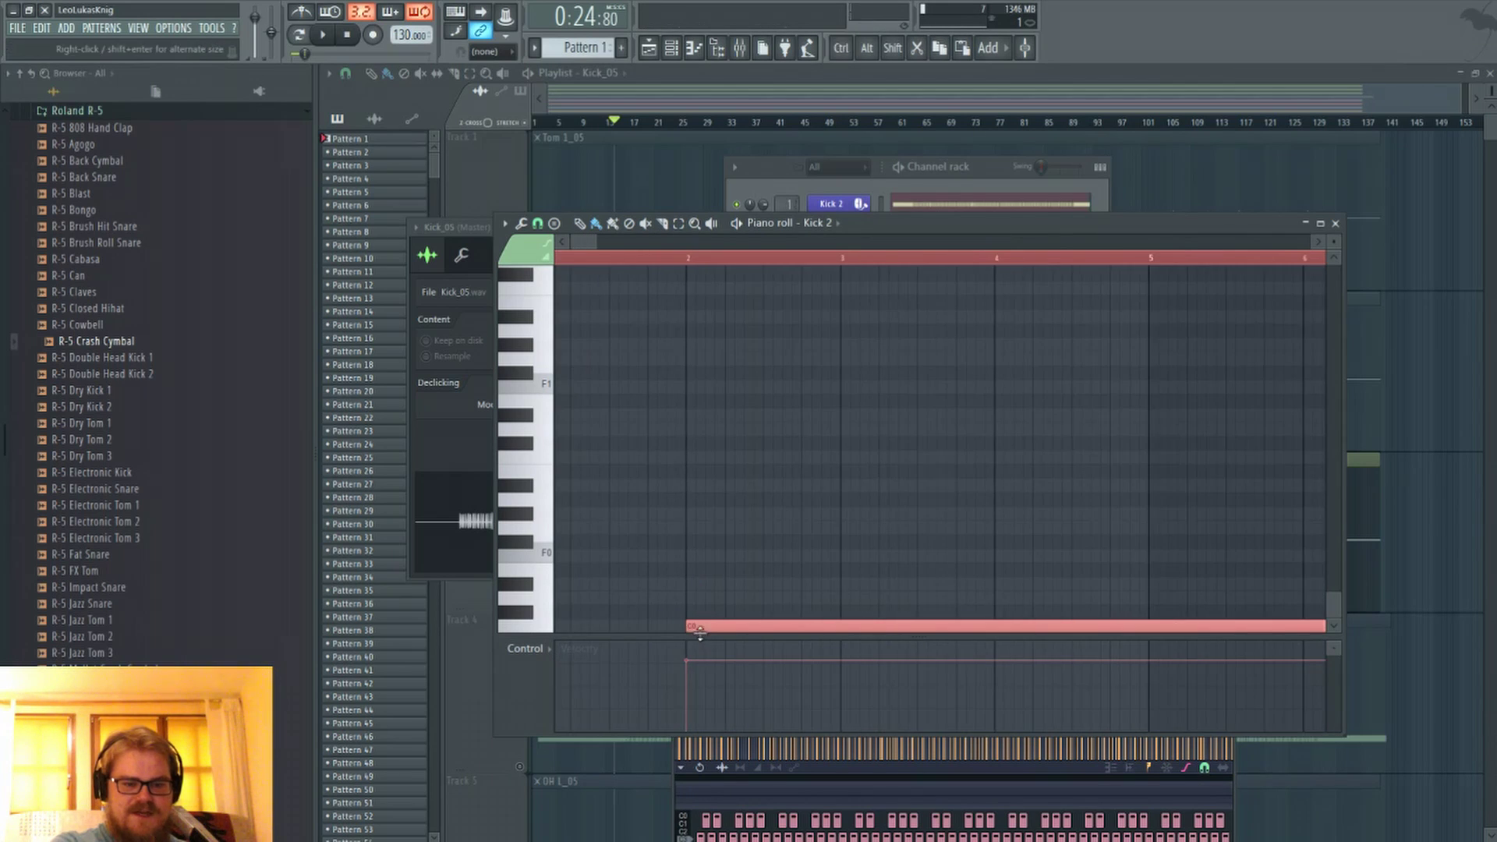
left_click_drag(696, 627, 351, 335)
left_click(984, 180)
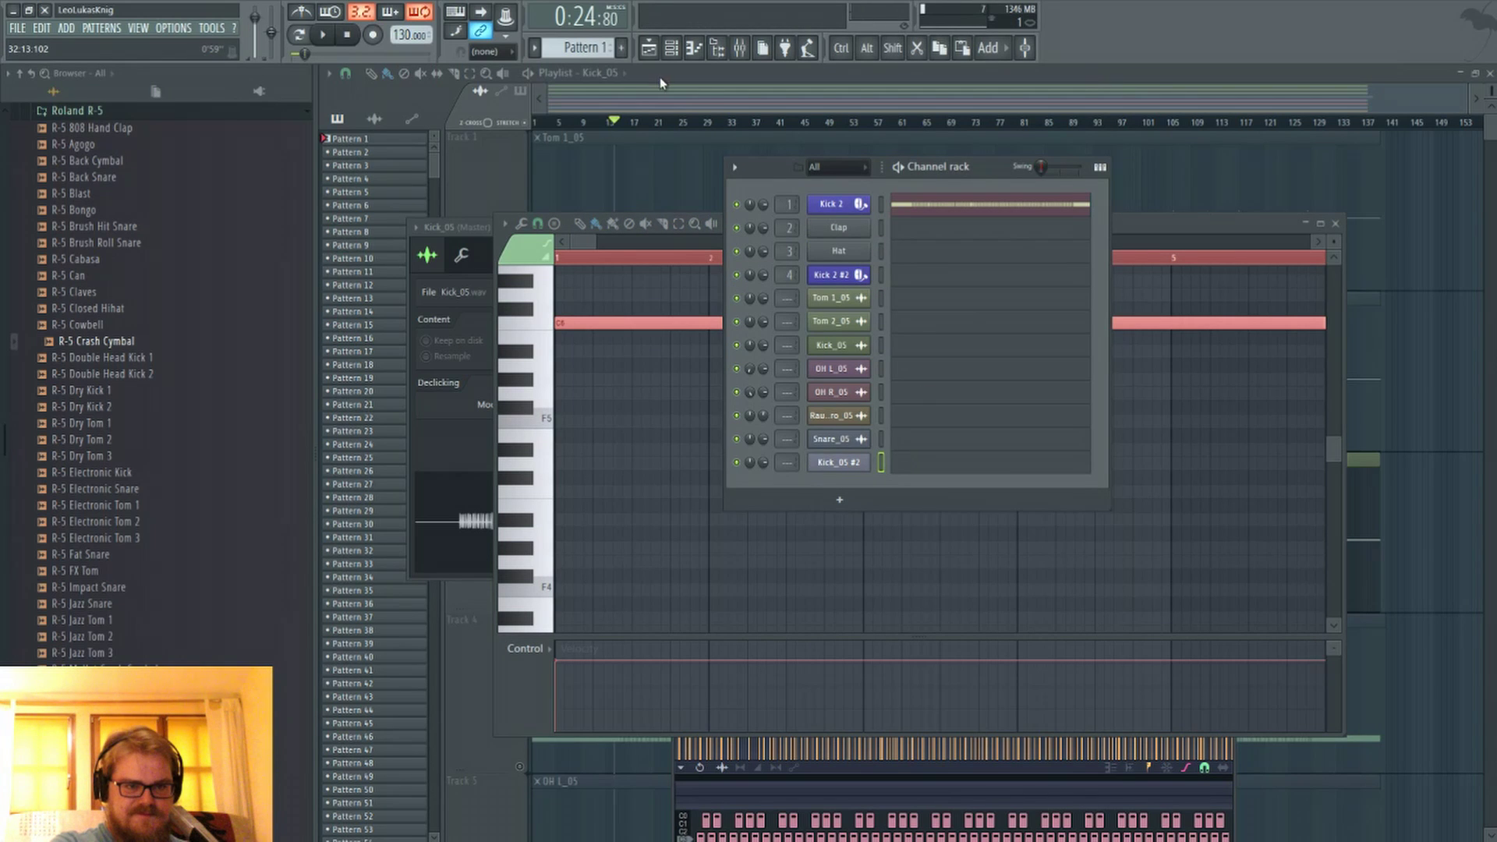
key("F5")
Step: Unmute Pattern 1, the overheads and snare, and mute the original Kick_05 track
scroll(556, 280, "down", 2)
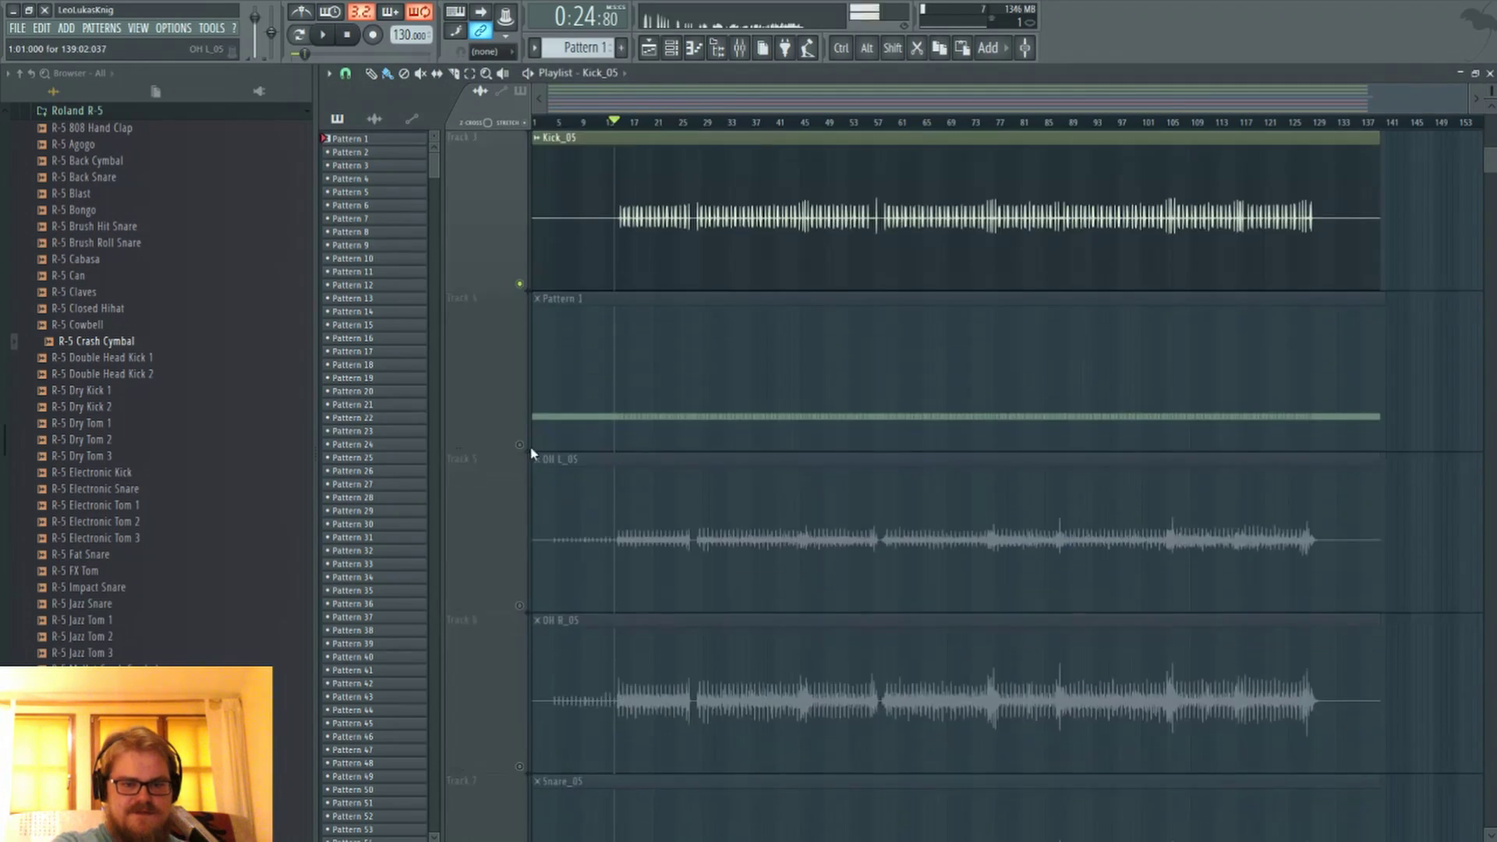
left_click(520, 445)
scroll(558, 394, "up", 5)
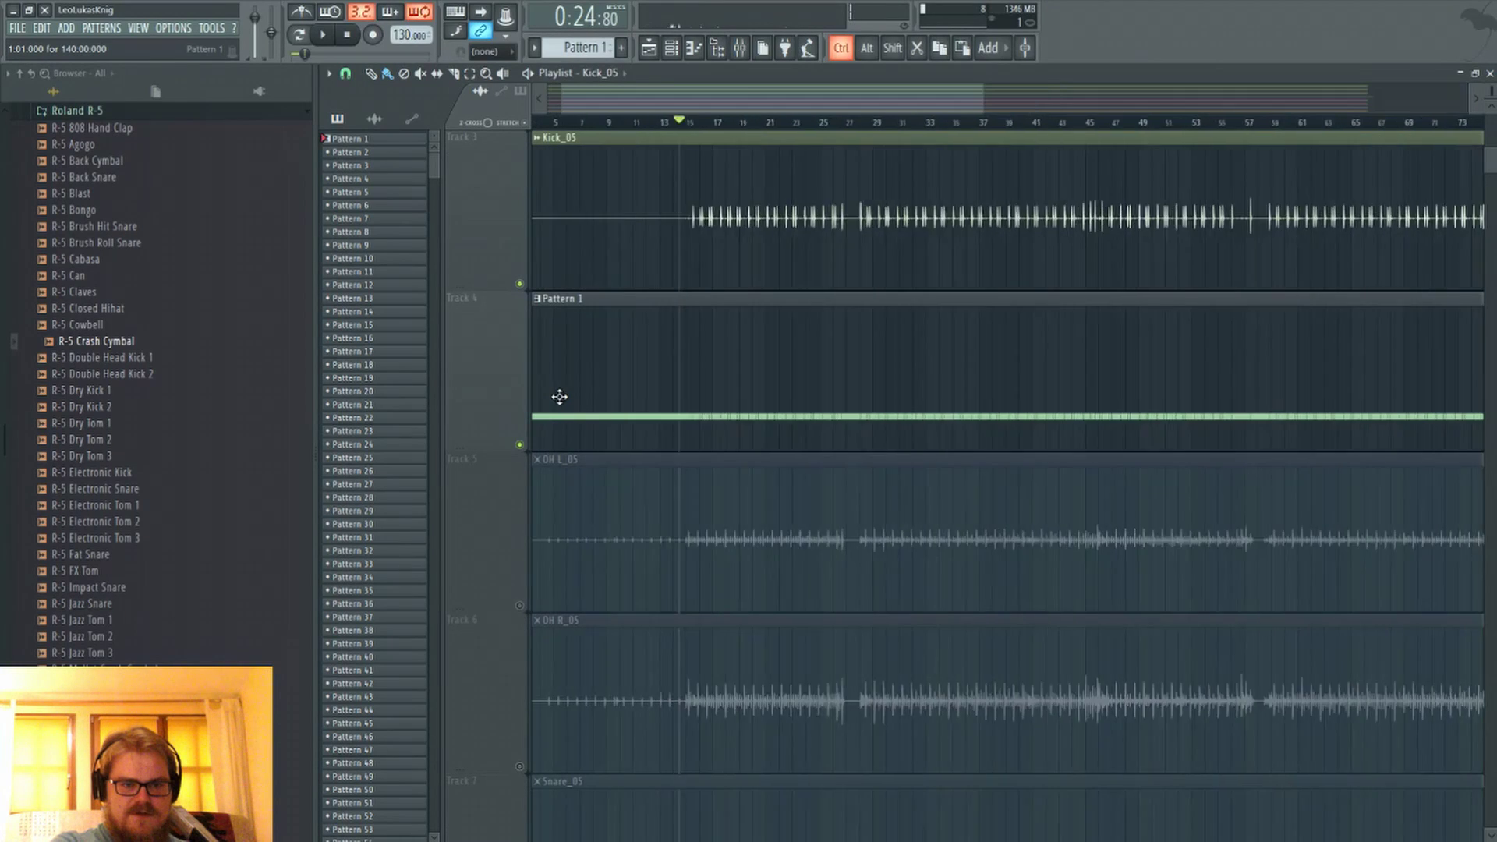
scroll(775, 408, "up", 10)
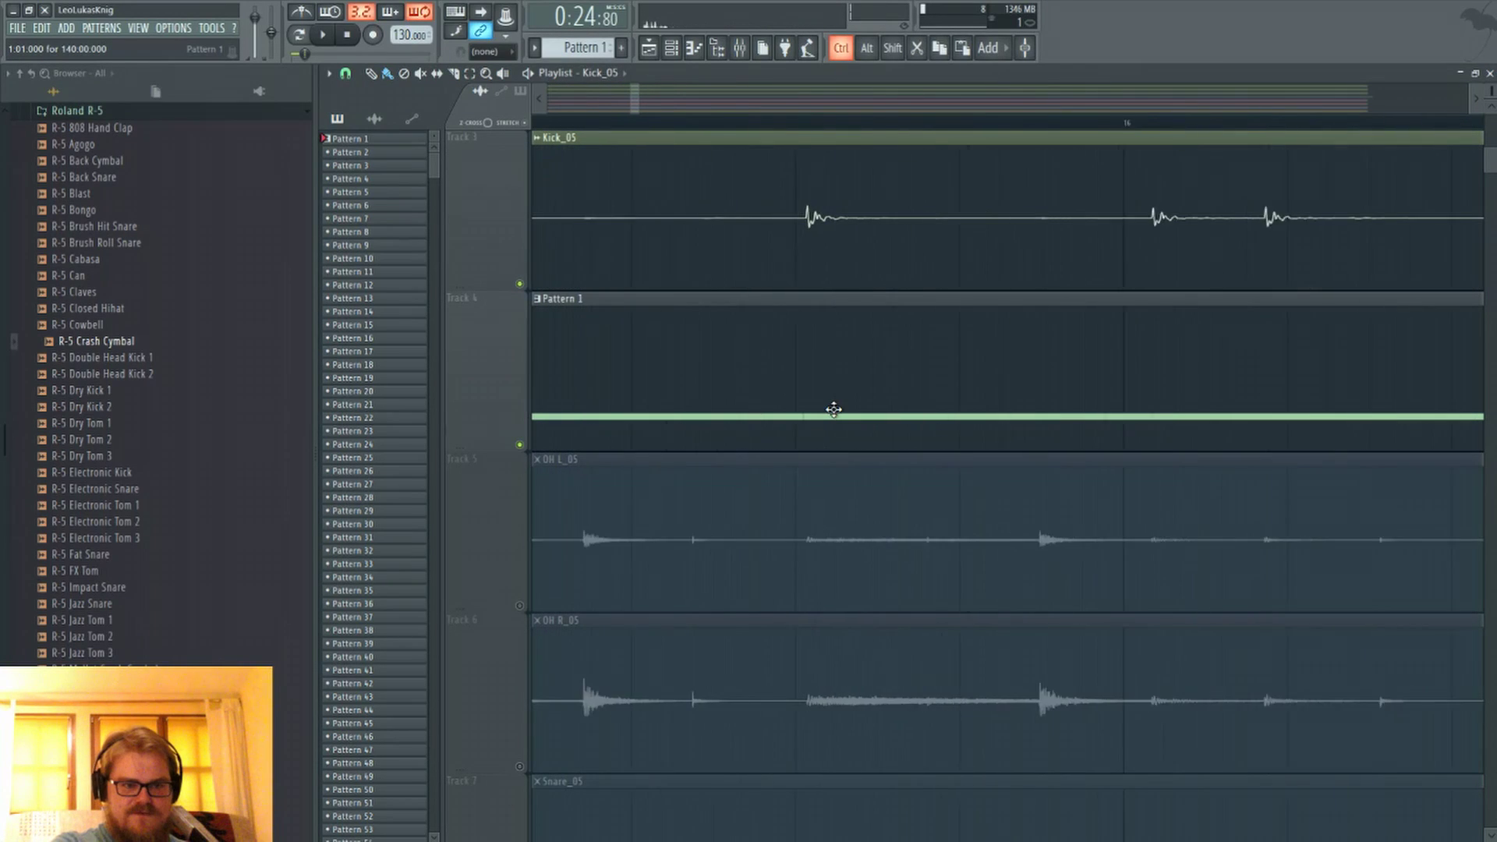
scroll(815, 414, "up", 3)
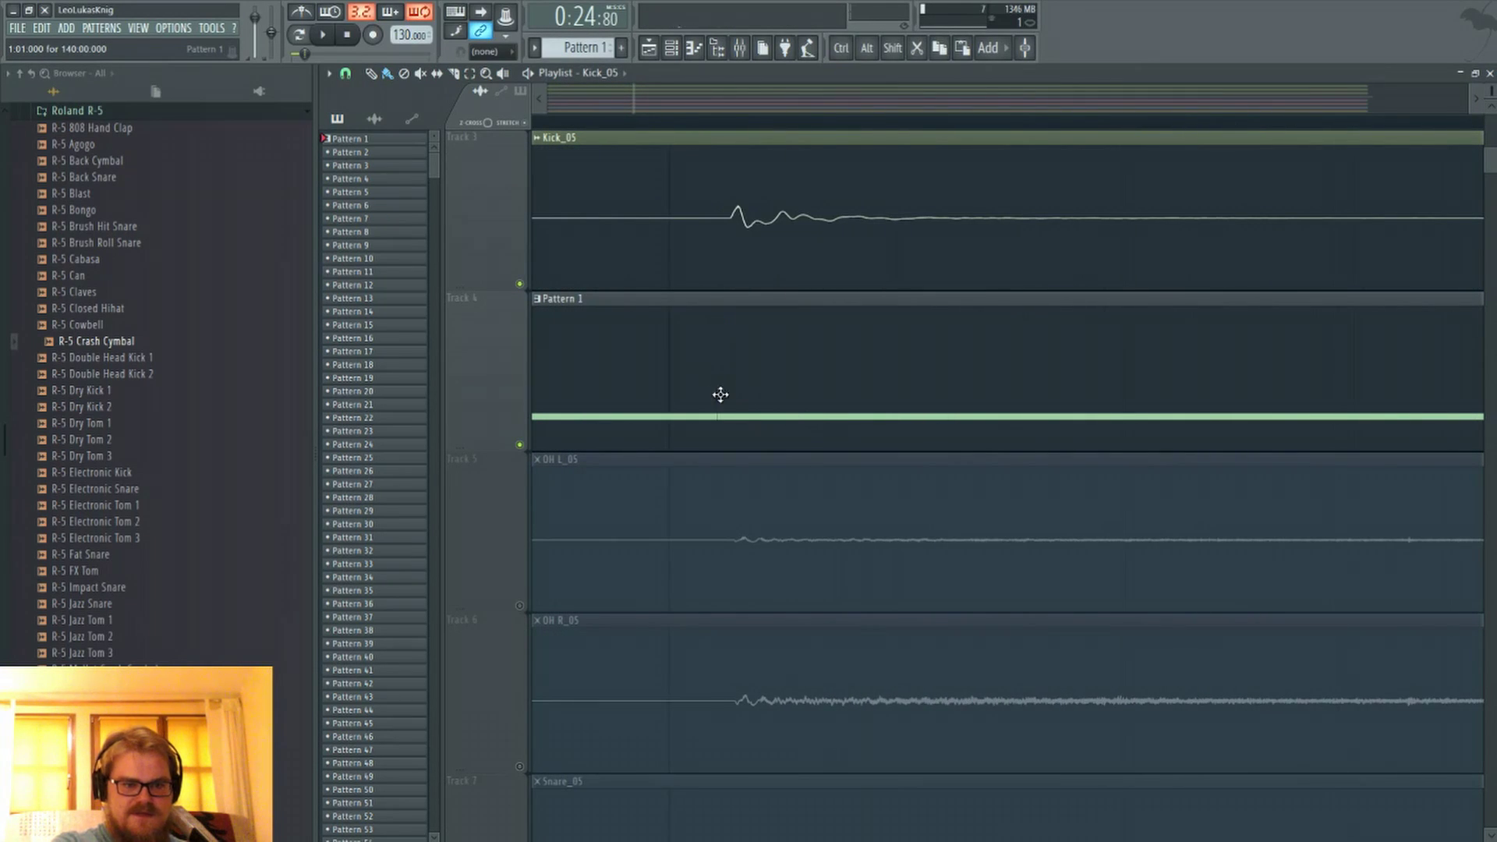
scroll(927, 352, "down", 5)
scroll(926, 351, "down", 8)
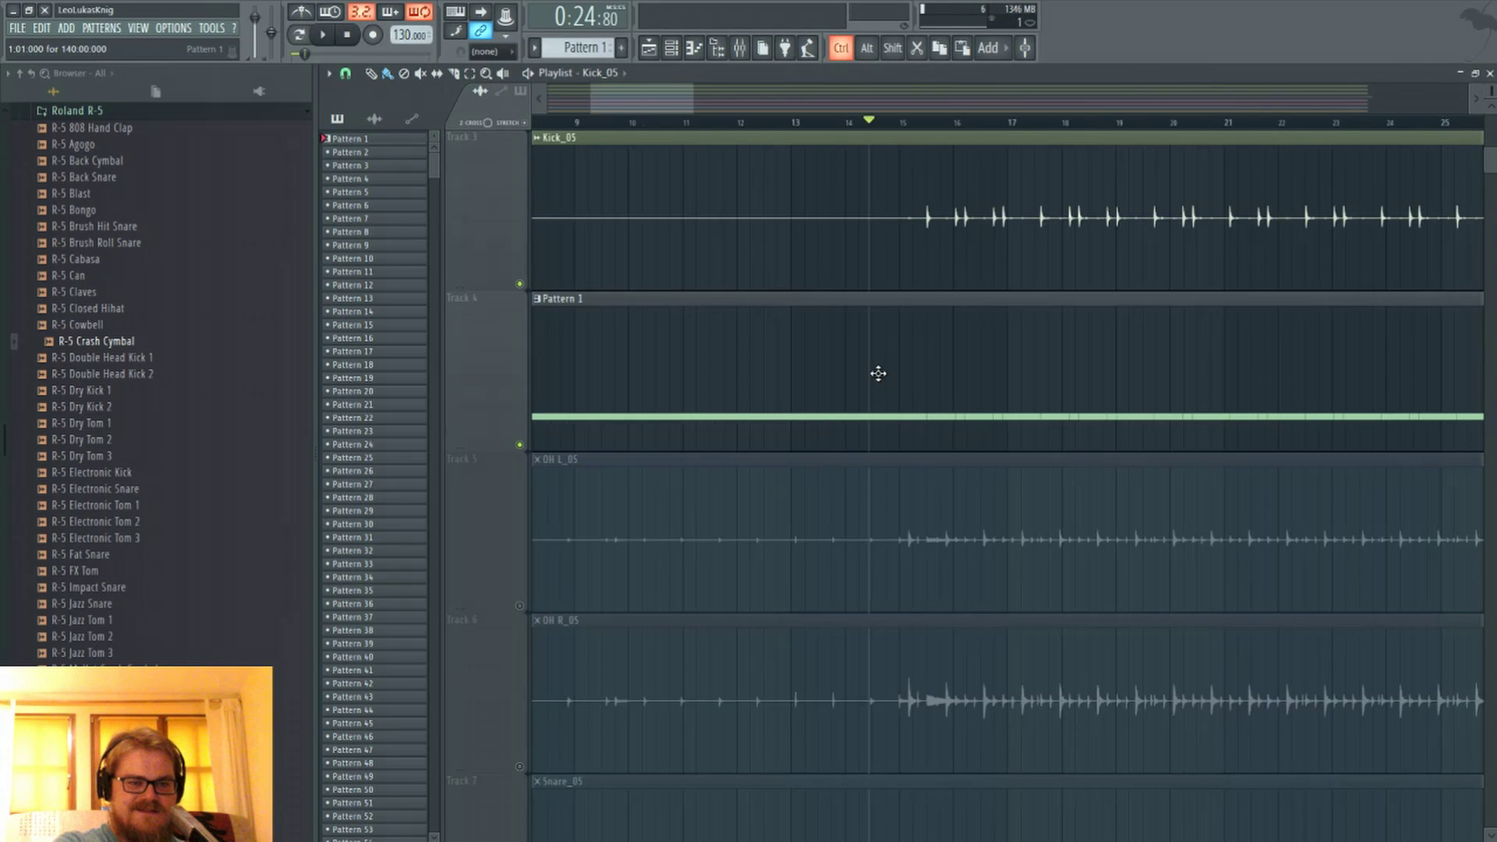
left_click(520, 285, "ctrl")
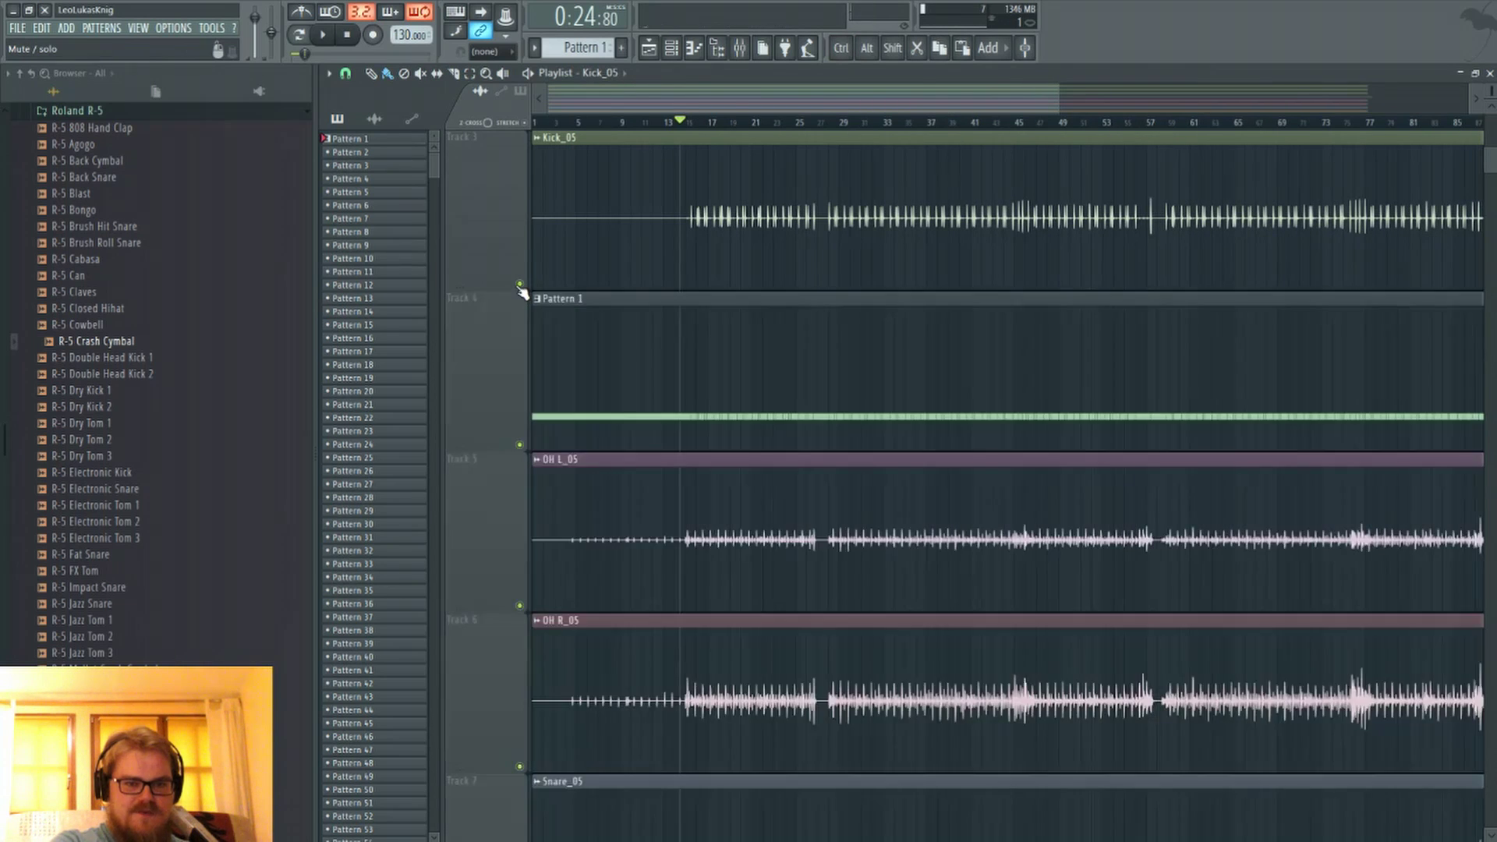
left_click(520, 285)
Step: Check the Pattern 1 notes, then play the song from bar 9
left_click(716, 125)
left_click(701, 125)
left_click(690, 125)
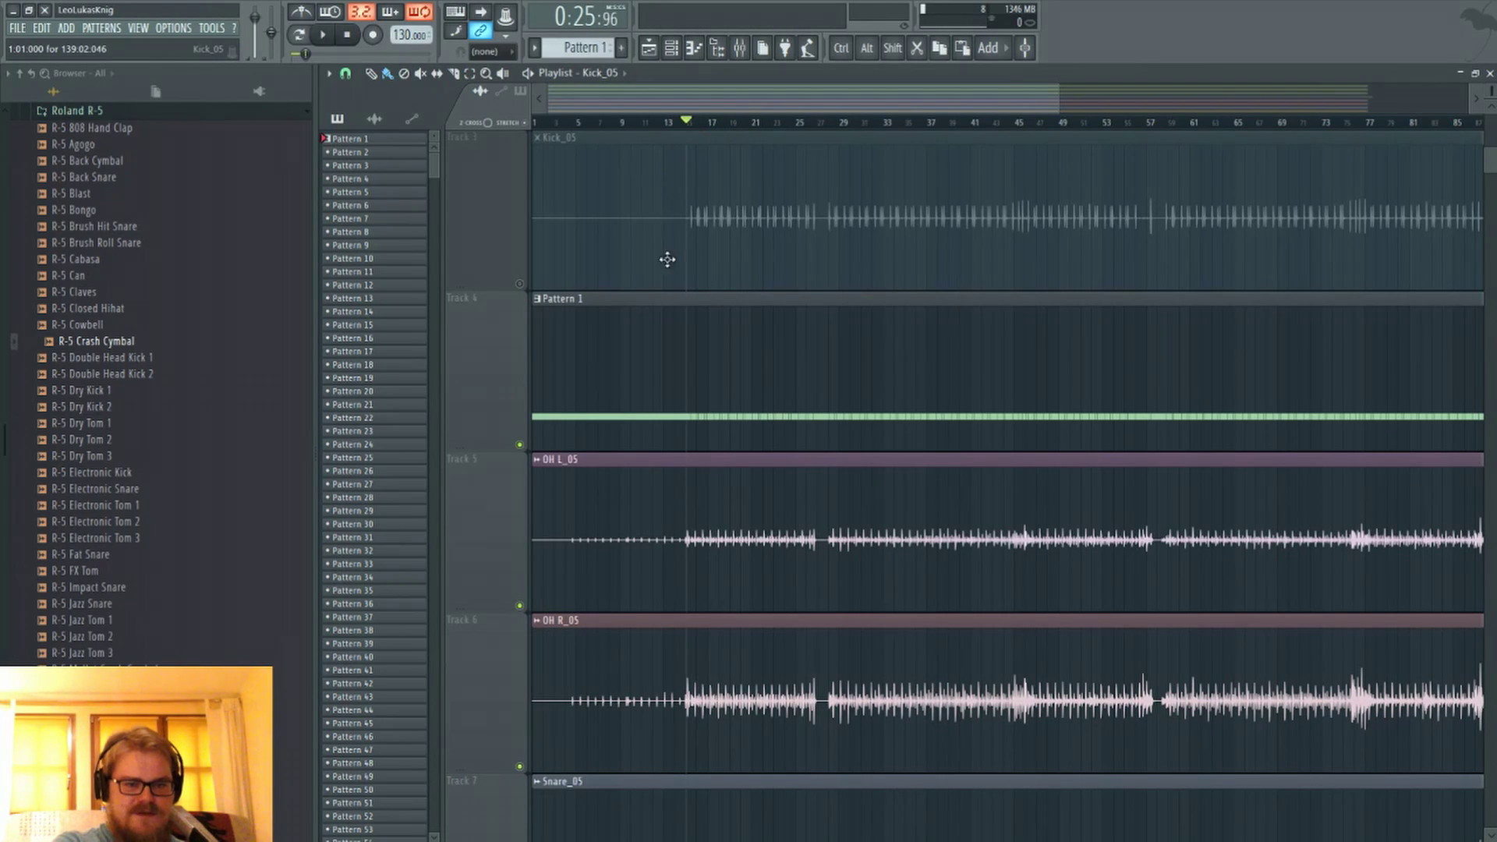
double_click(655, 411)
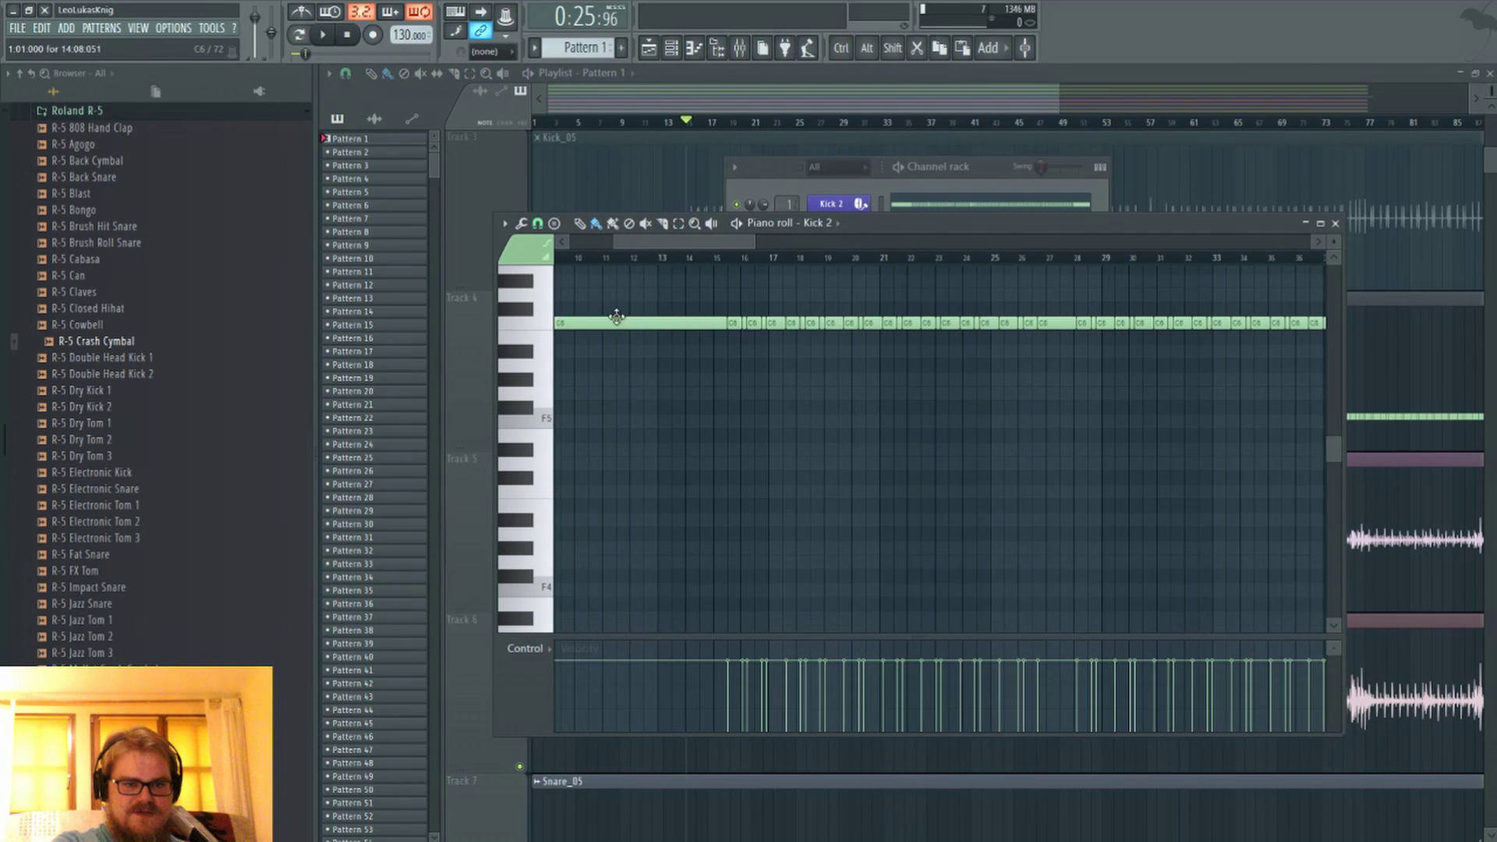
key("F12")
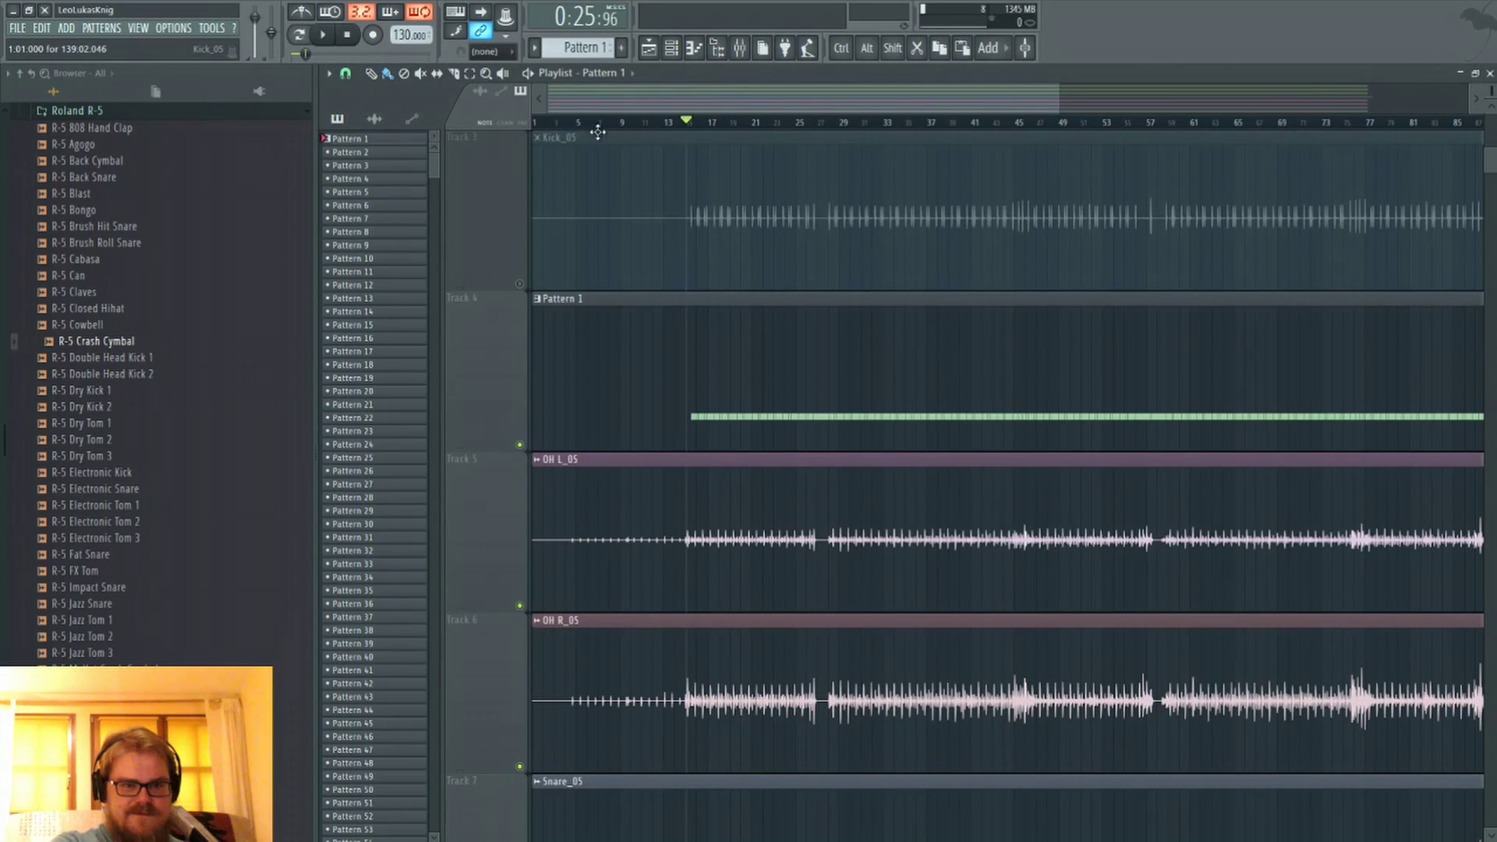
left_click(626, 125)
key("space")
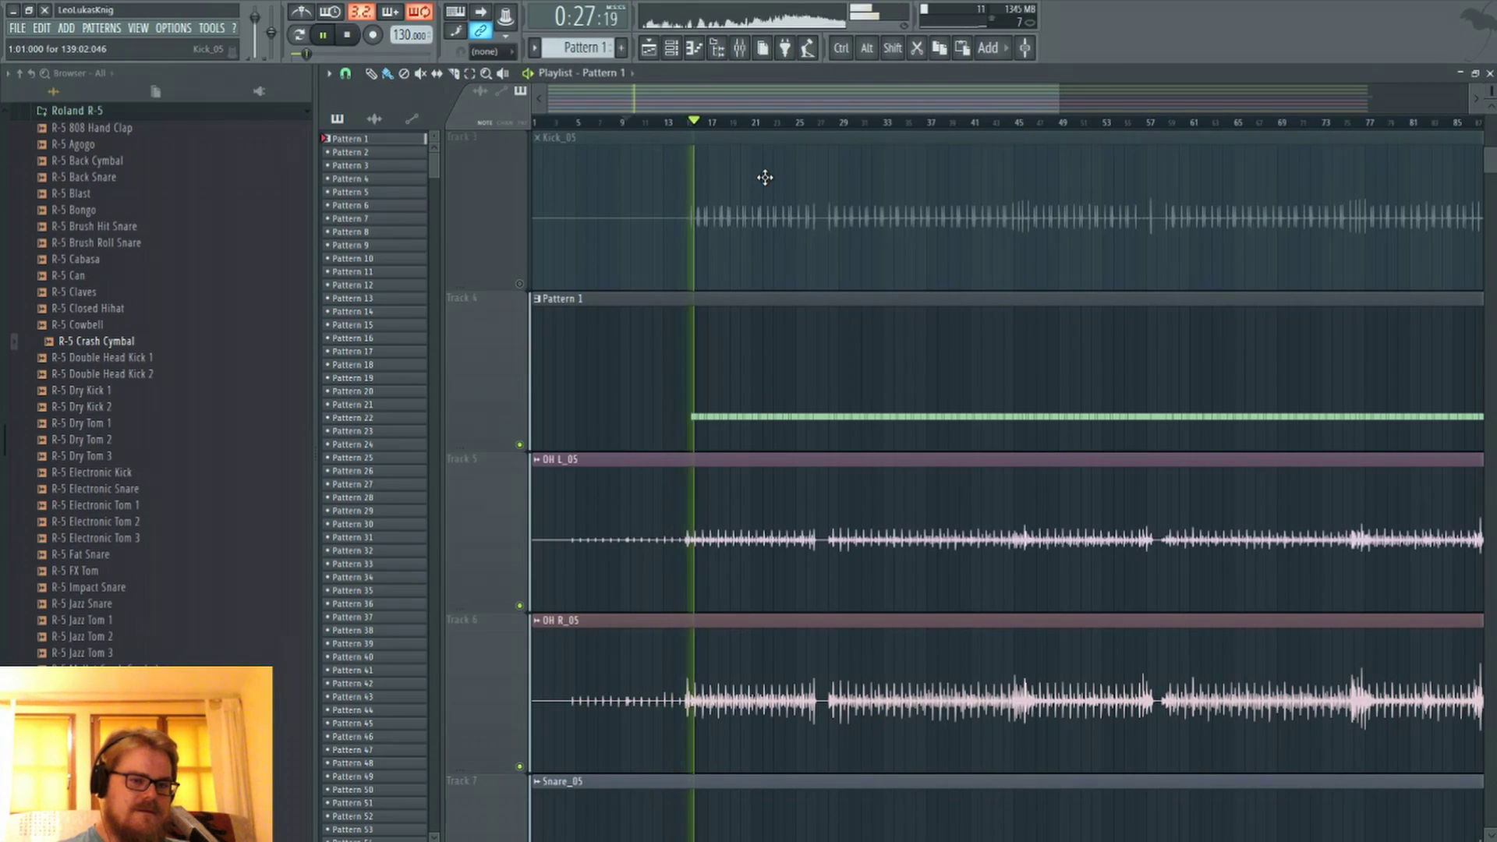
Step: In the Mixer, lower insert 1's fader to about -6.9 dB
left_click(739, 47)
left_click_drag(670, 664, 675, 317)
scroll(654, 331, "left", 5)
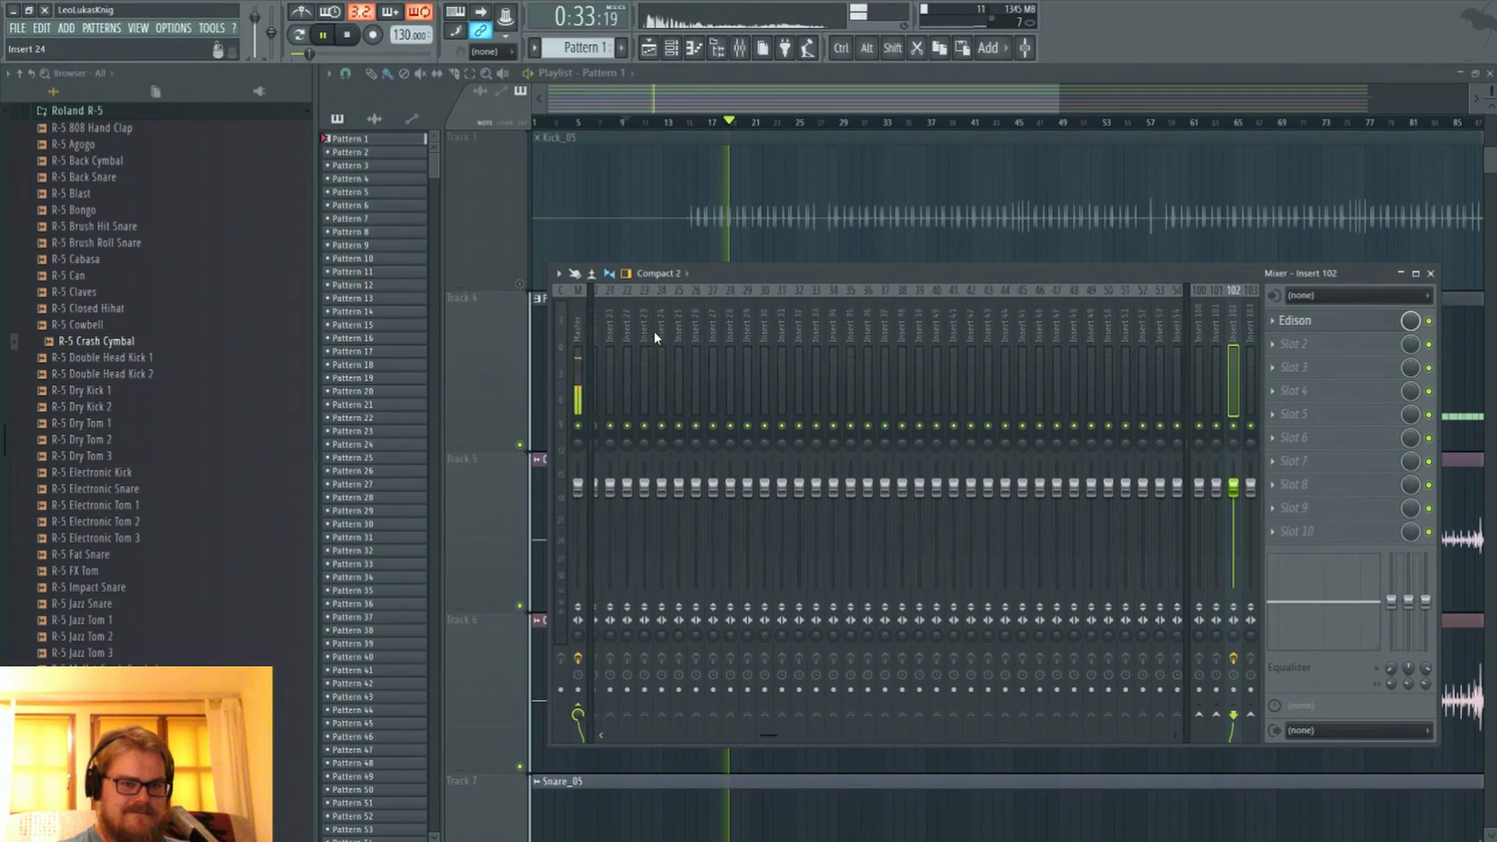
scroll(653, 331, "left", 3)
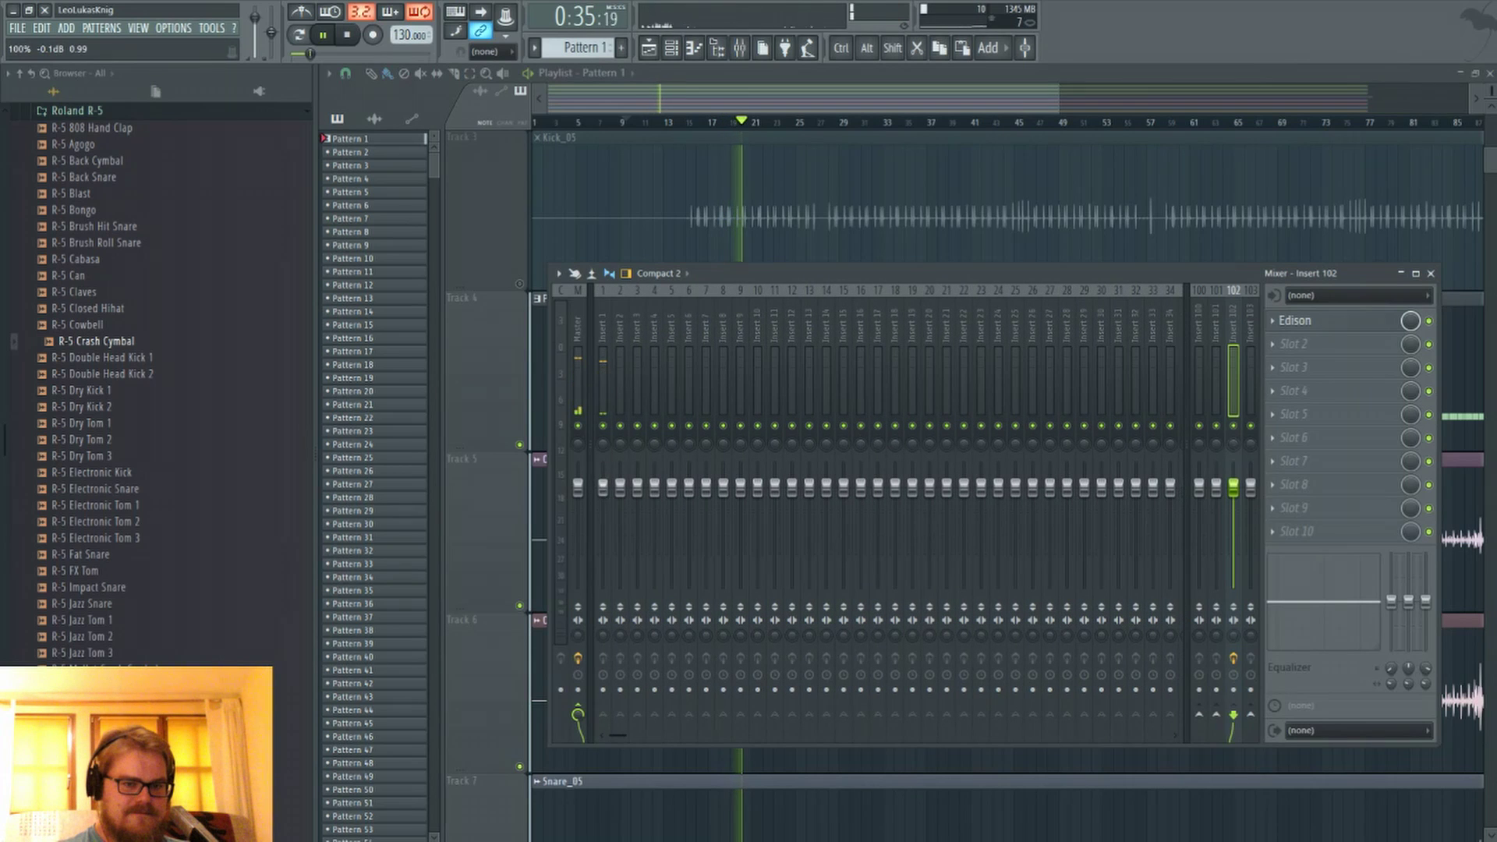
left_click_drag(603, 489, 605, 513)
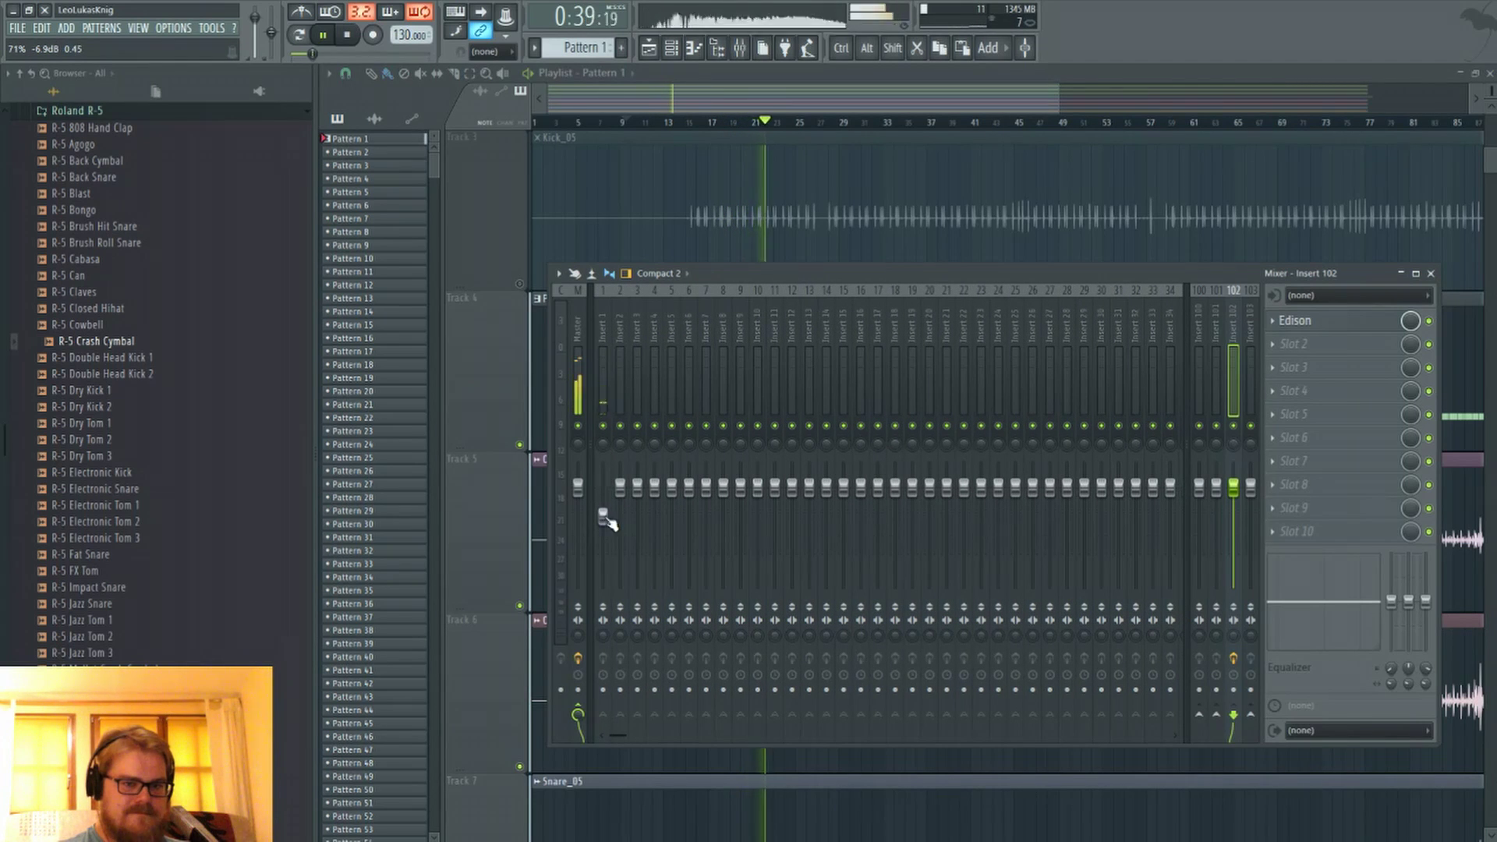
Step: Solo and unsolo Pattern 1, leave Kick_05 muted with Pattern 1 audible, and stop playback
key("F9")
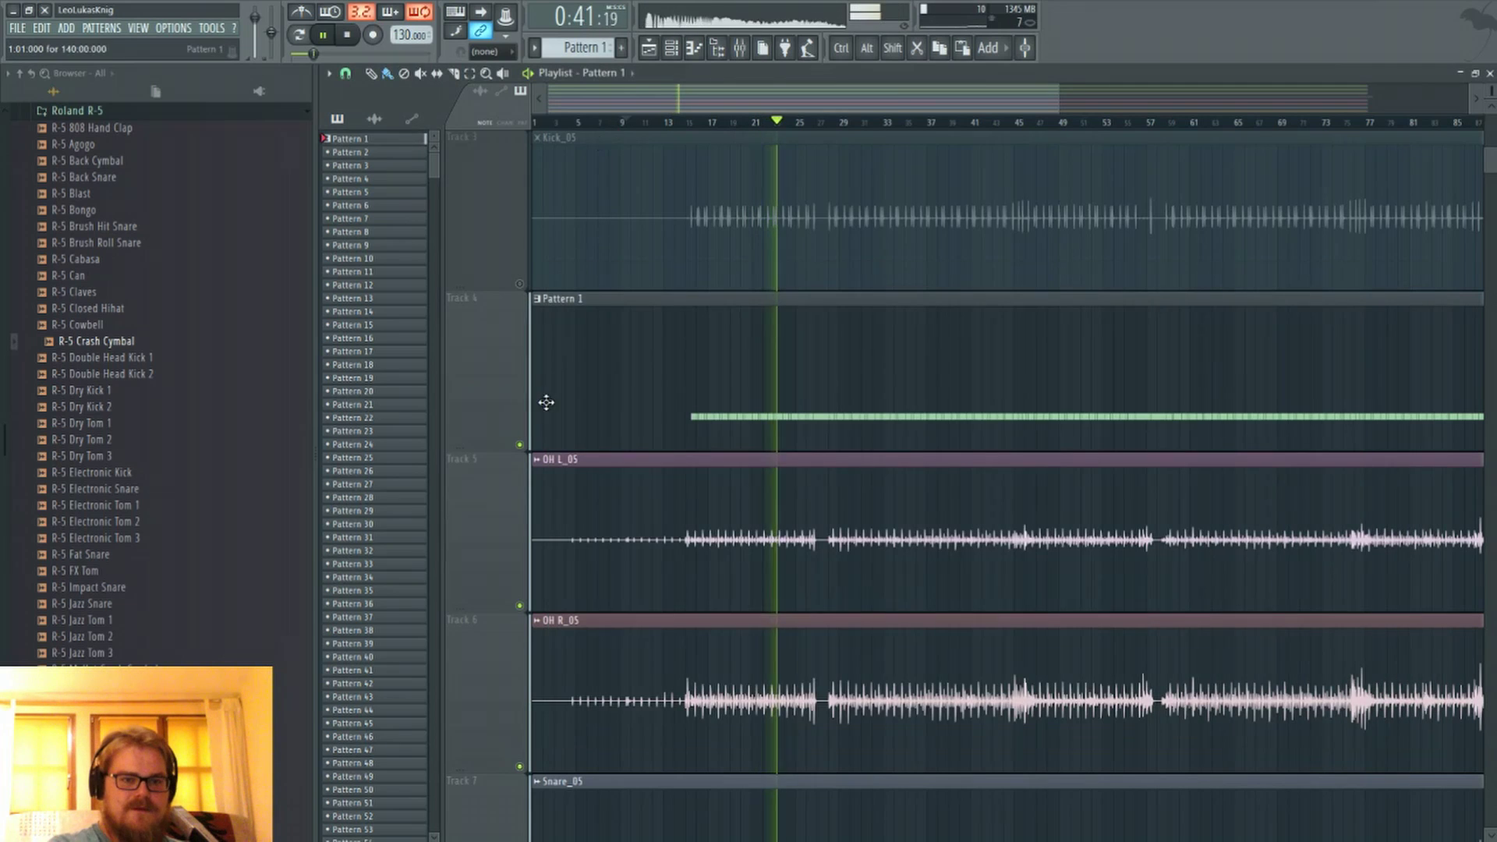
right_click(519, 445)
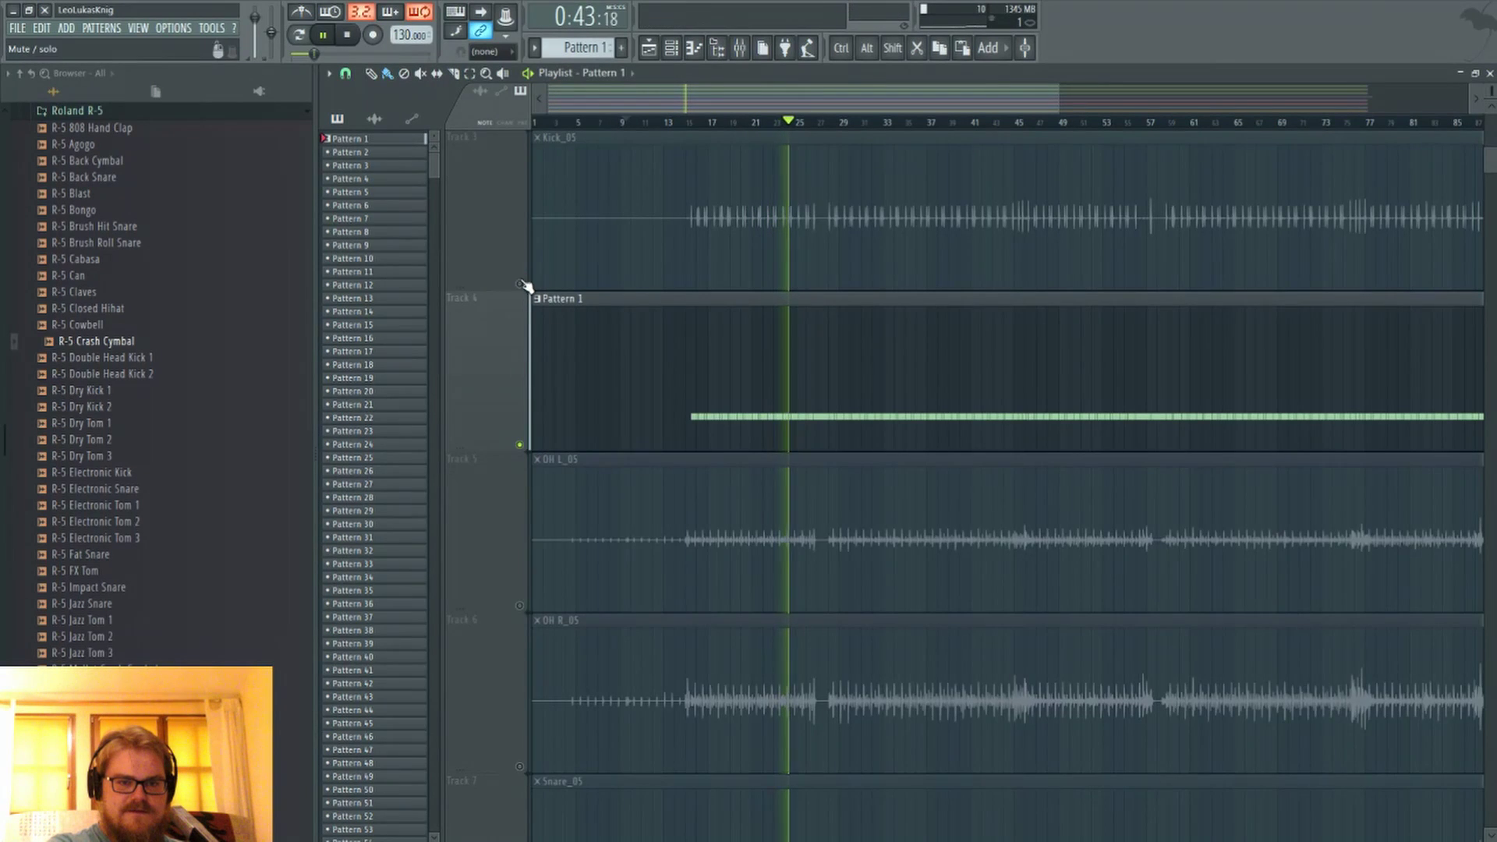
right_click(519, 445)
left_click(519, 444)
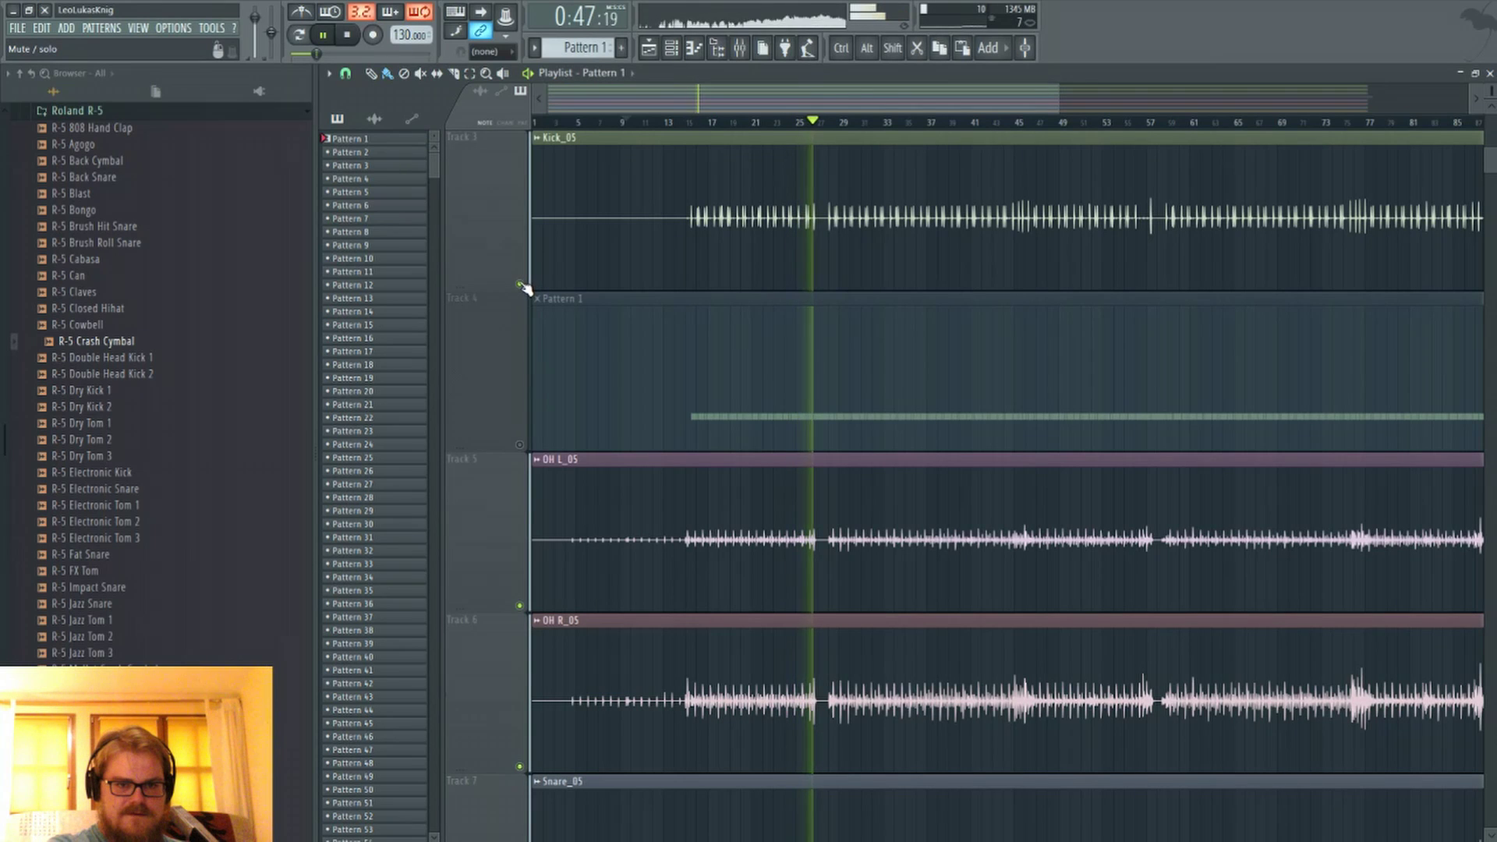
left_click(520, 284)
left_click(520, 444)
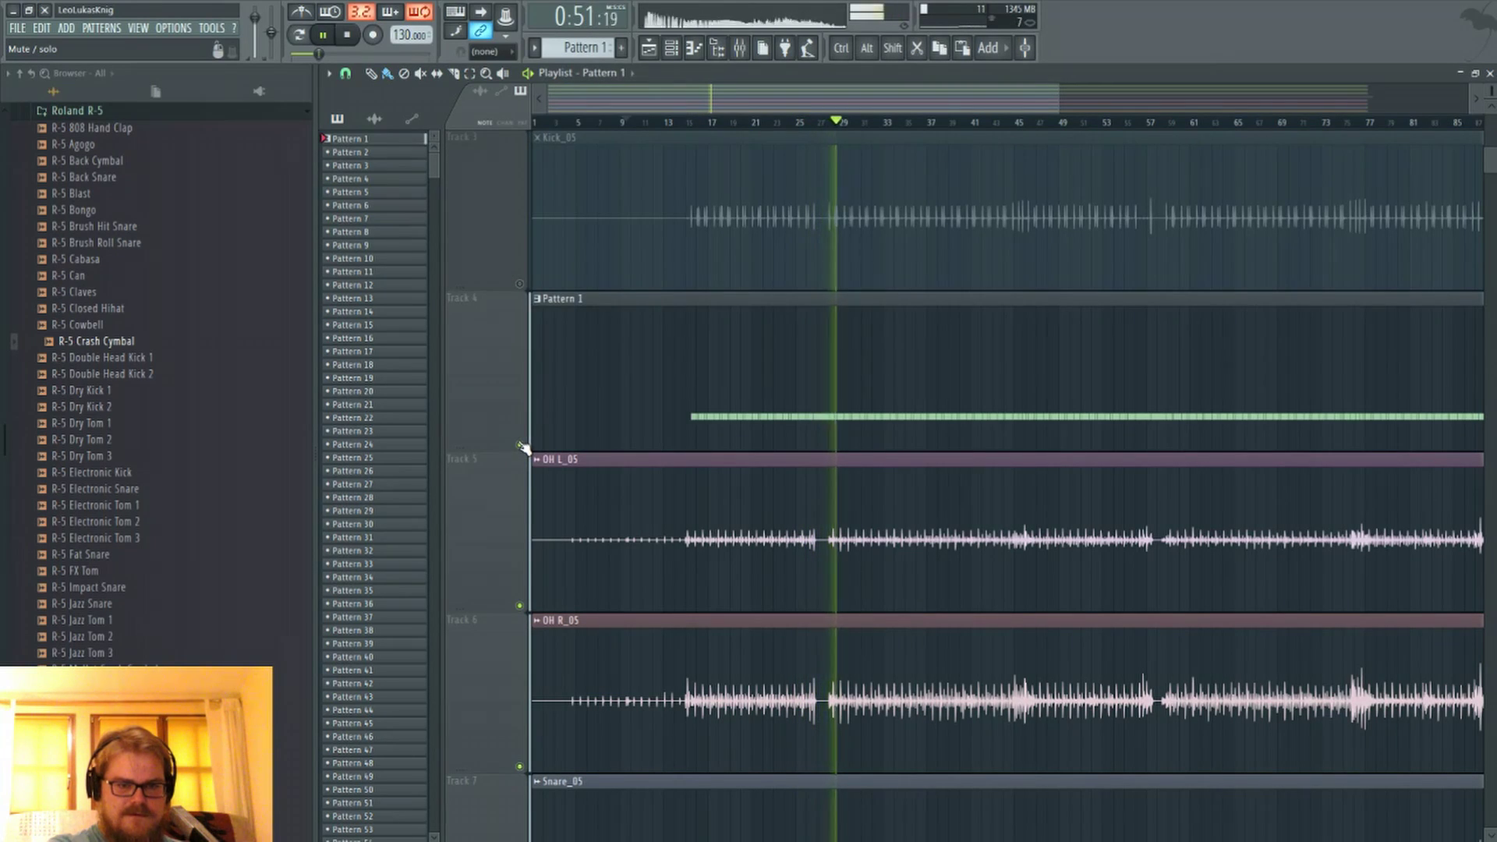
key("space")
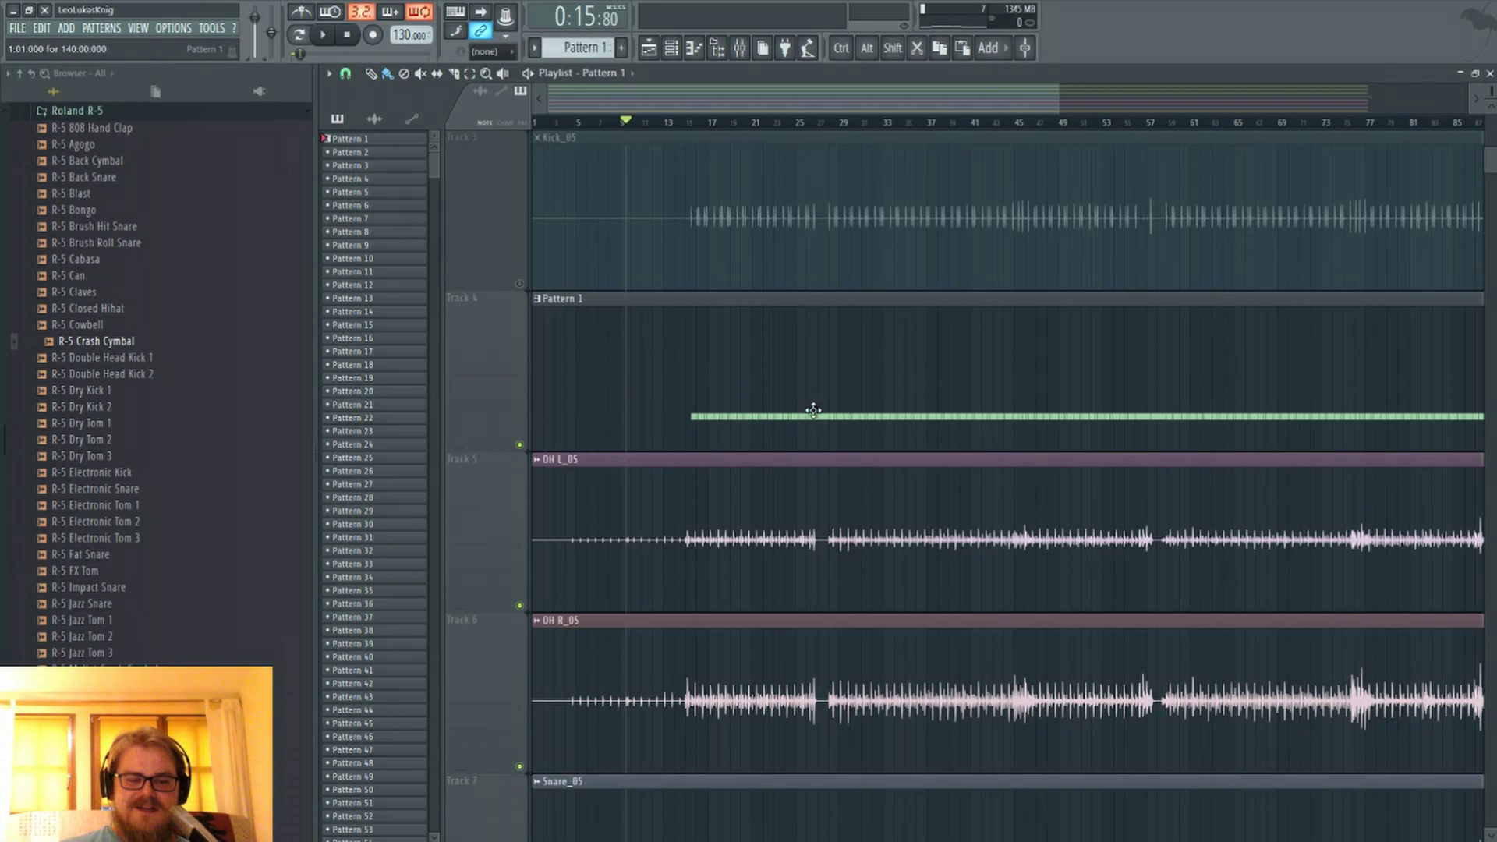
scroll(705, 130, "down", 2)
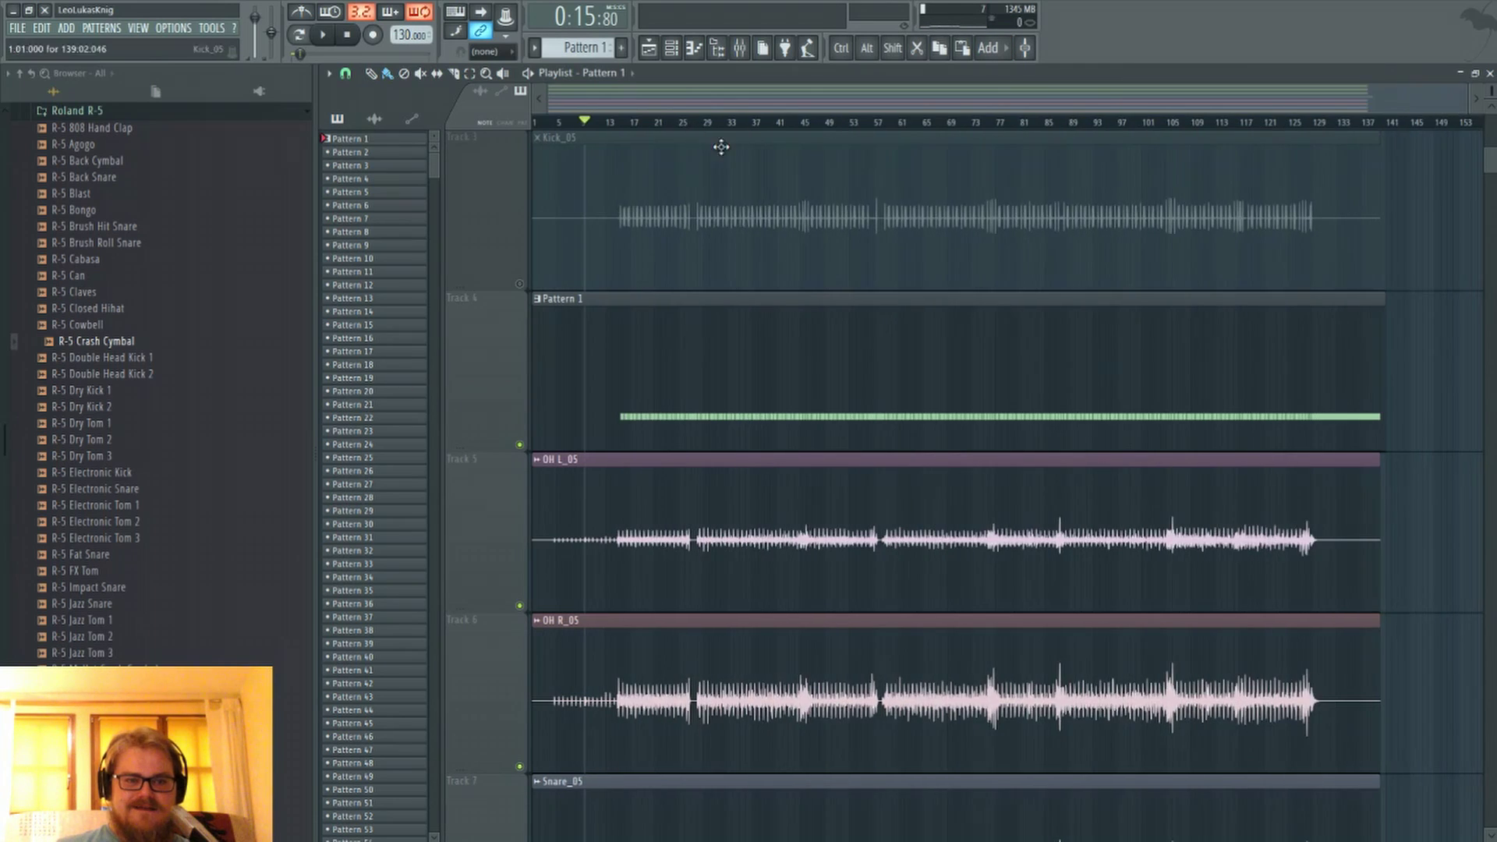